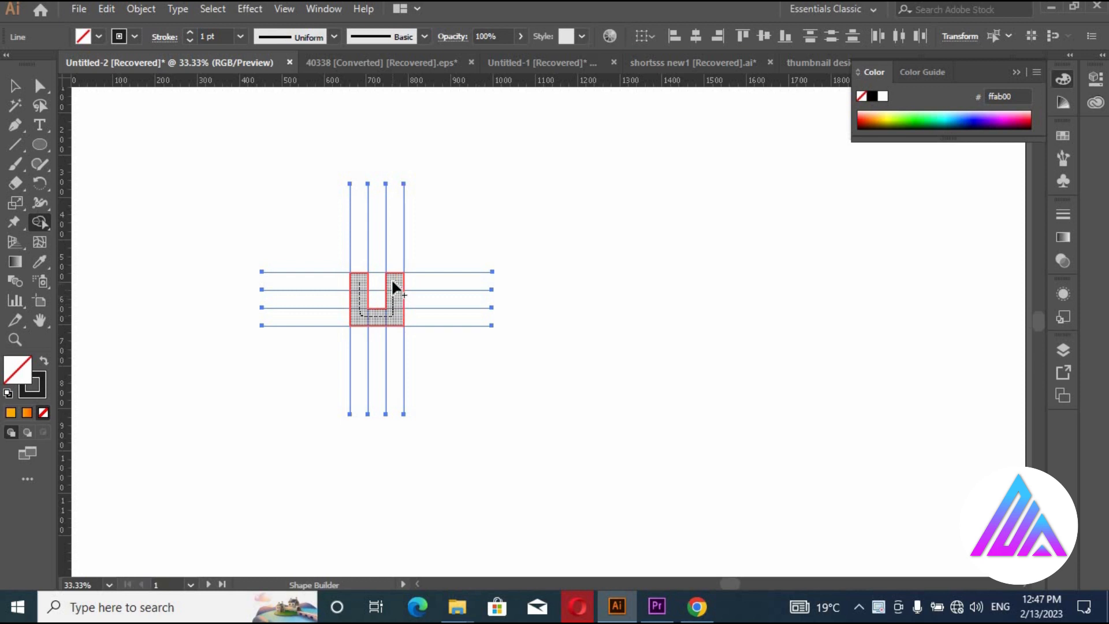
# Remove the leftover grid-line segments around the merged U shape and inside its opening with Shape Builder
pyautogui.moveTo(319, 253)
pyautogui.mouseDown()
pyautogui.moveTo(321, 338)
pyautogui.moveTo(343, 331)
pyautogui.mouseUp()
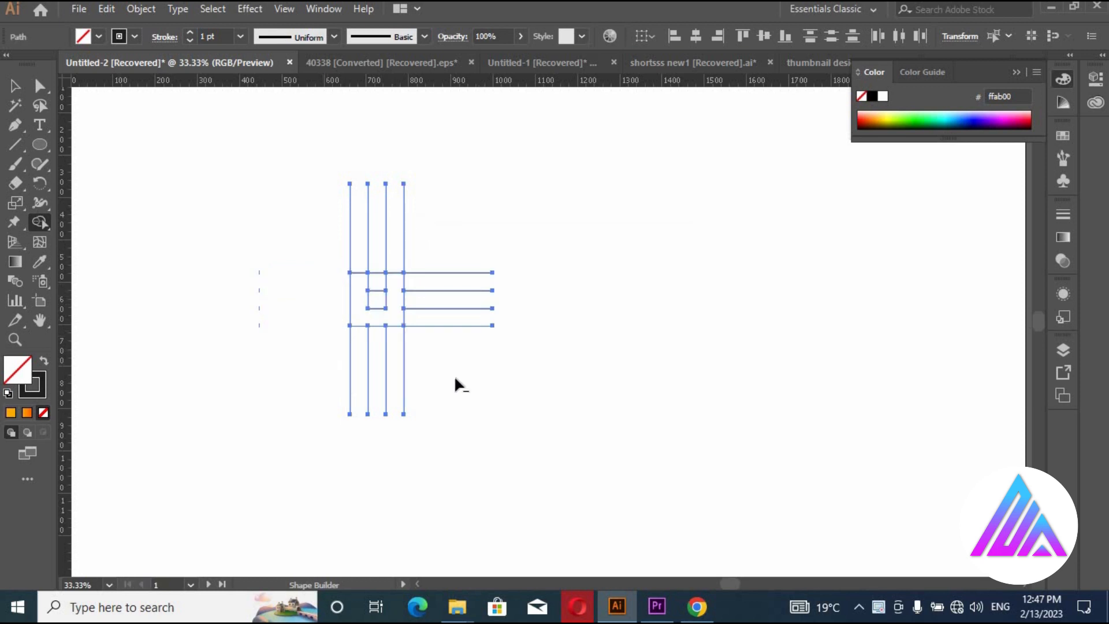
pyautogui.moveTo(422, 377); pyautogui.dragTo(328, 378)
pyautogui.moveTo(428, 230); pyautogui.dragTo(324, 228)
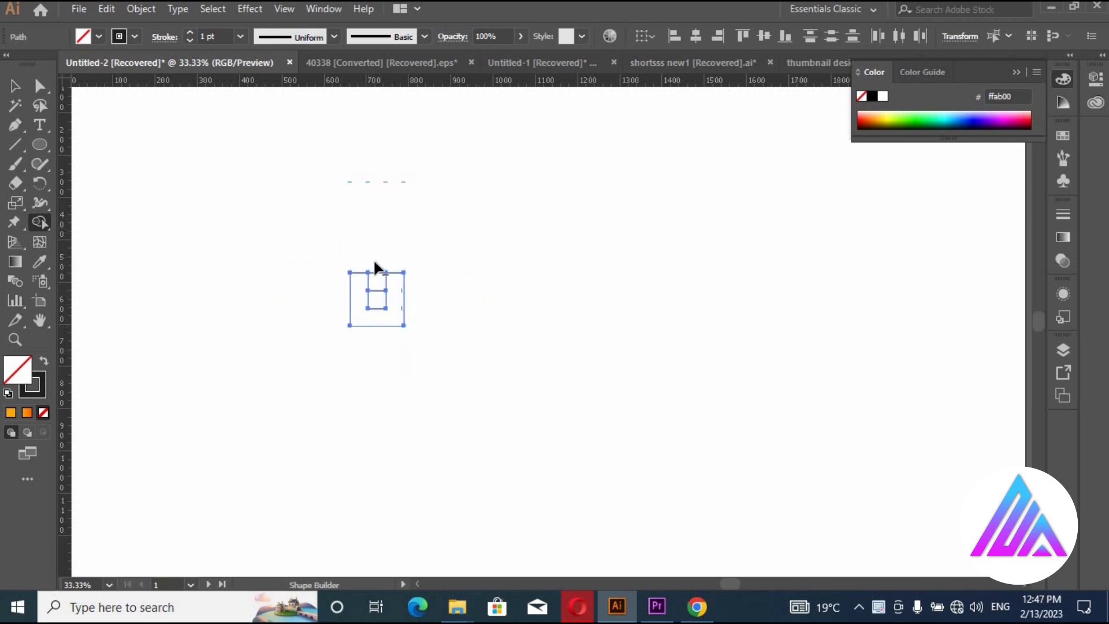
pyautogui.keyDown('alt'); pyautogui.click(376, 290); pyautogui.keyUp('alt')
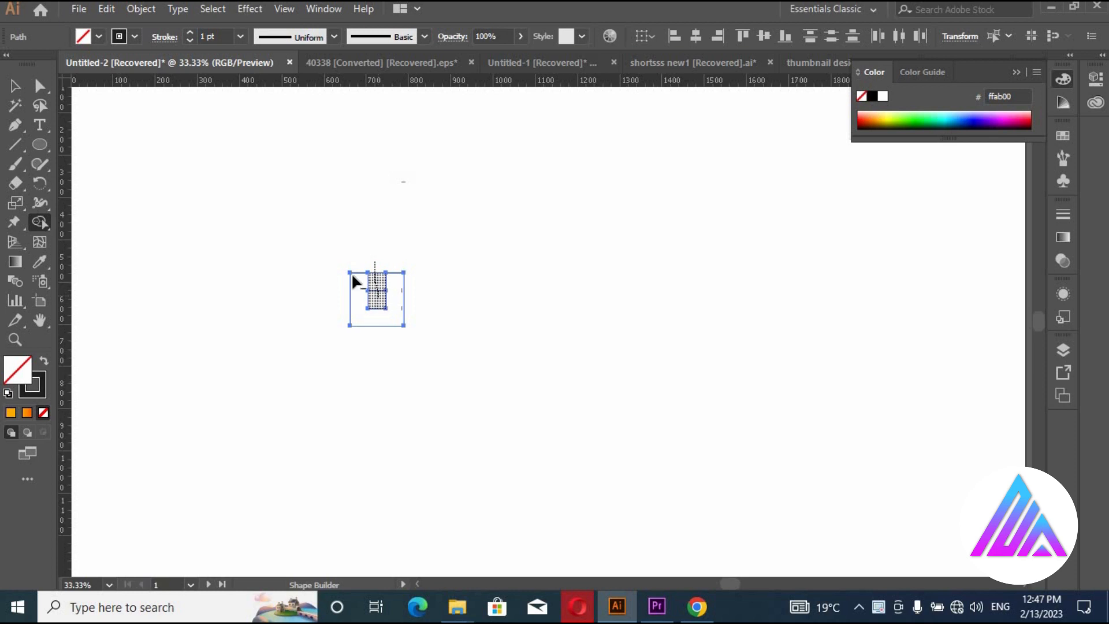
# Enlarge the U outline proportionally near the middle of the artboard and set its stroke weight to 100 pt
pyautogui.click(15, 86)
pyautogui.moveTo(409, 301); pyautogui.dragTo(635, 330)
pyautogui.moveTo(538, 323); pyautogui.dragTo(510, 331)
pyautogui.click(238, 37)
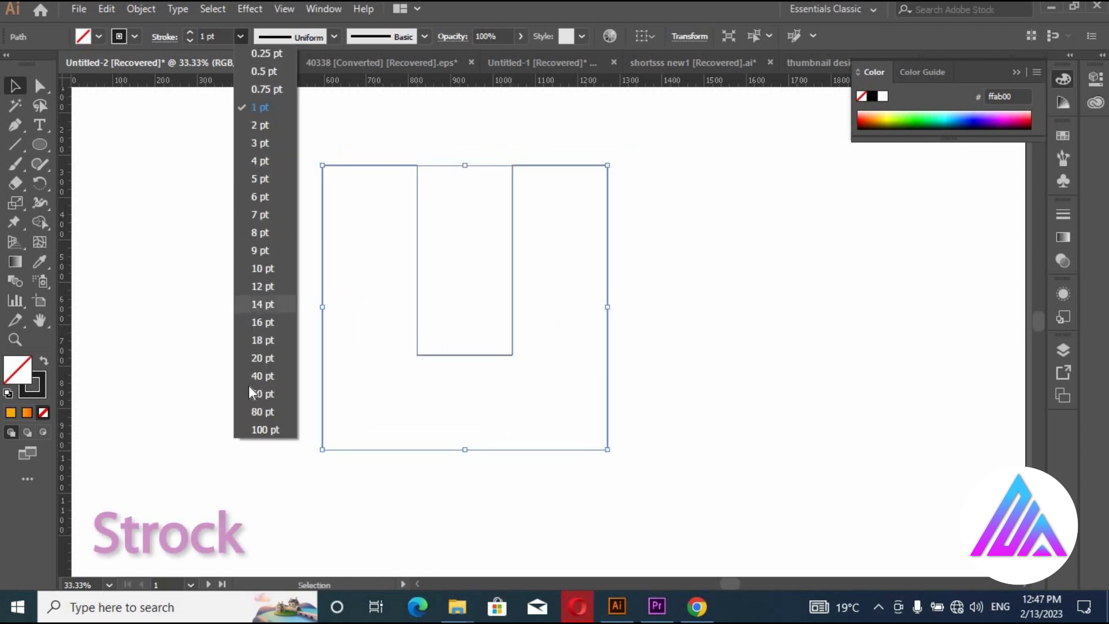
pyautogui.click(251, 428)
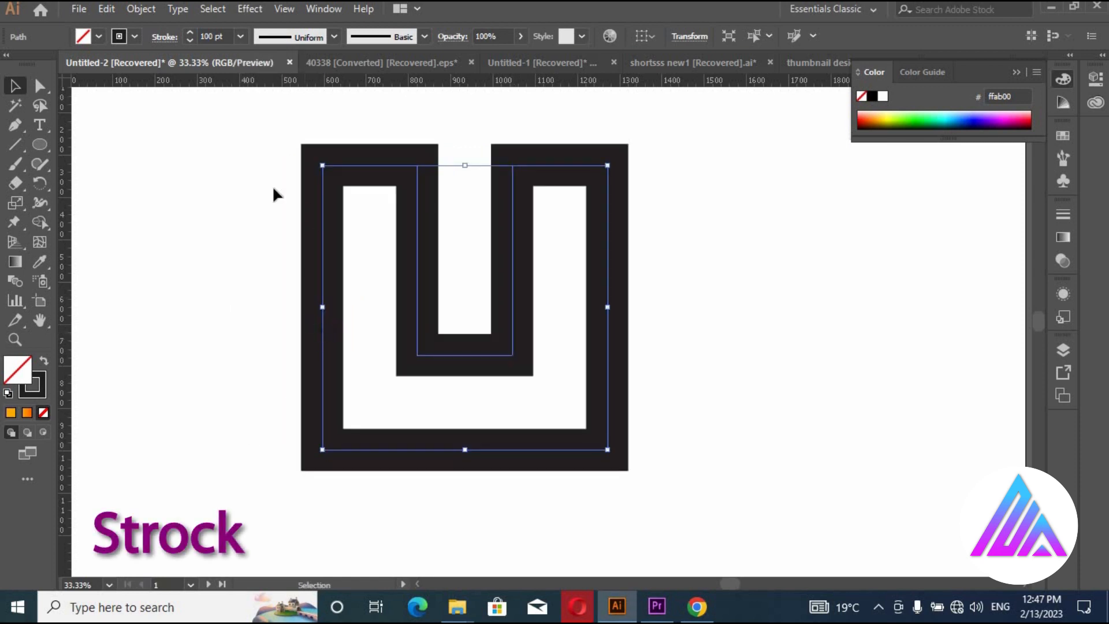
# Round the U's two outer bottom corners to 337.5 px and its two inner bottom corners to 112.5 px
pyautogui.click(40, 85)
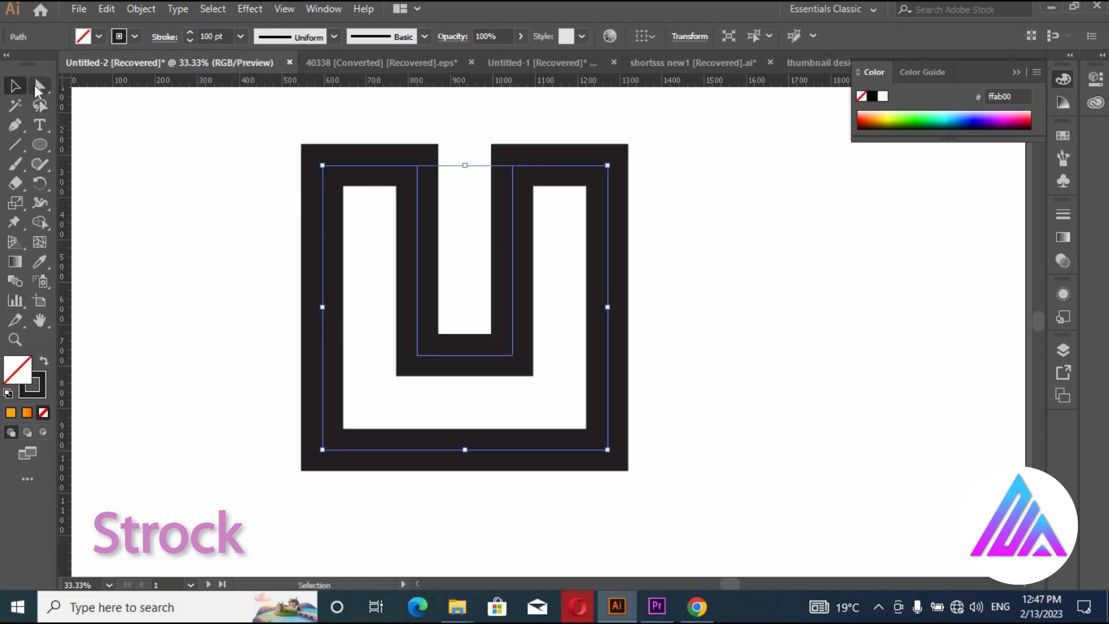
pyautogui.click(322, 448)
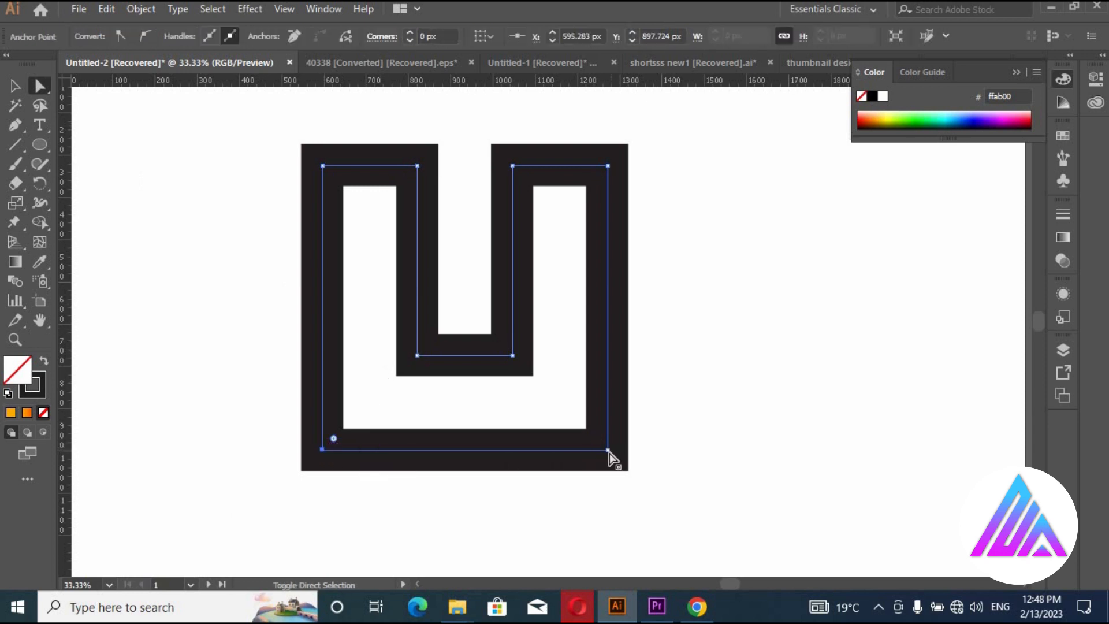
pyautogui.keyDown('shift'); pyautogui.click(608, 450); pyautogui.keyUp('shift')
pyautogui.moveTo(597, 439); pyautogui.dragTo(543, 191)
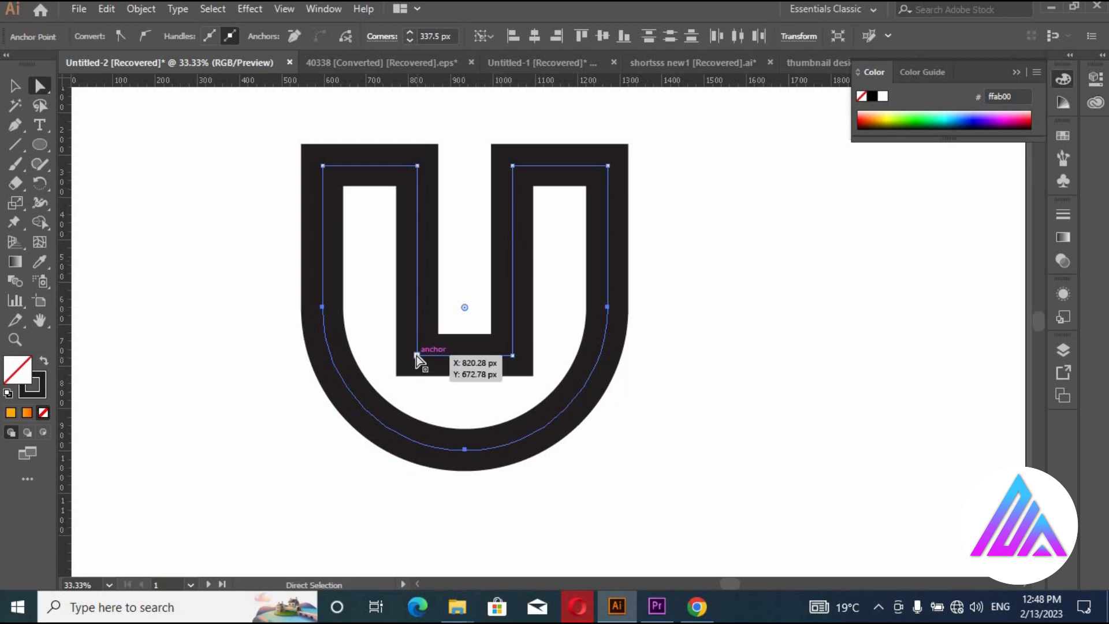
pyautogui.click(418, 357)
pyautogui.keyDown('shift'); pyautogui.click(513, 356); pyautogui.keyUp('shift')
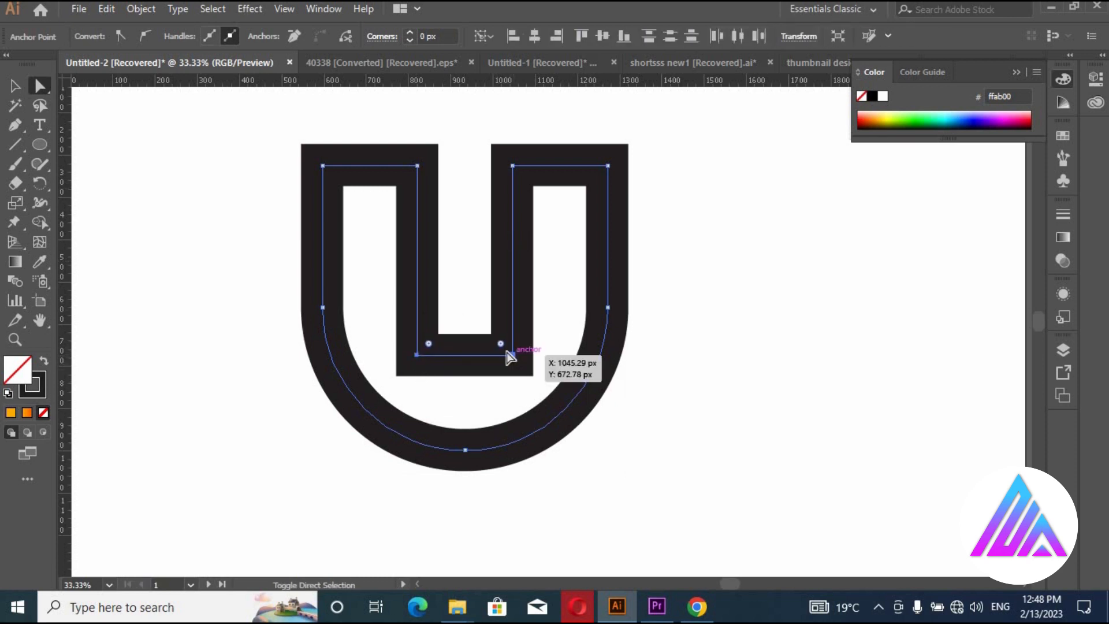
pyautogui.moveTo(500, 345); pyautogui.dragTo(466, 223)
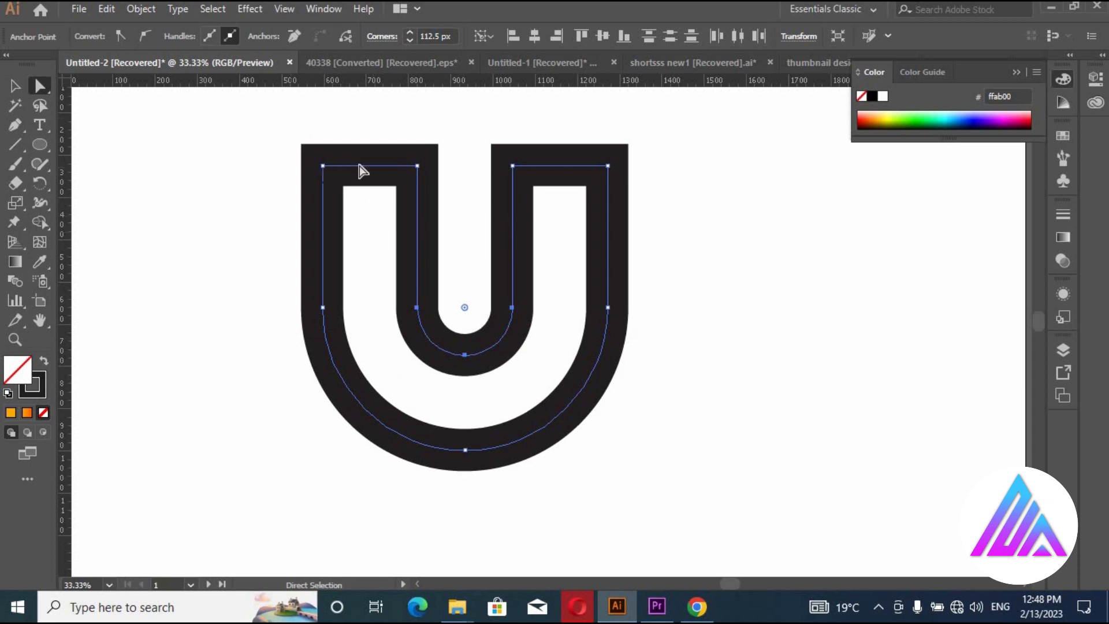
# Fully round the top corners of both arms of the U into semicircular ends
pyautogui.moveTo(290, 114); pyautogui.dragTo(414, 277)
pyautogui.moveTo(489, 119); pyautogui.dragTo(632, 202)
pyautogui.moveTo(595, 272); pyautogui.dragTo(579, 324)
# Set the stroke weight of the whole U path to 140 pt
pyautogui.click(14, 87)
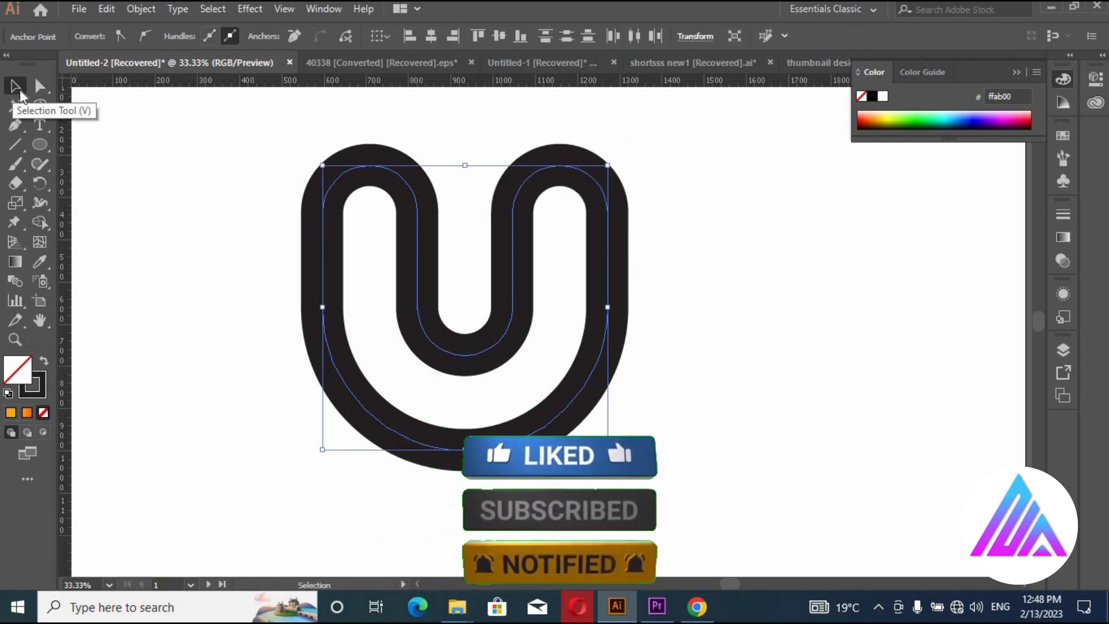
pyautogui.moveTo(483, 334); pyautogui.dragTo(236, 131)
pyautogui.click(220, 33)
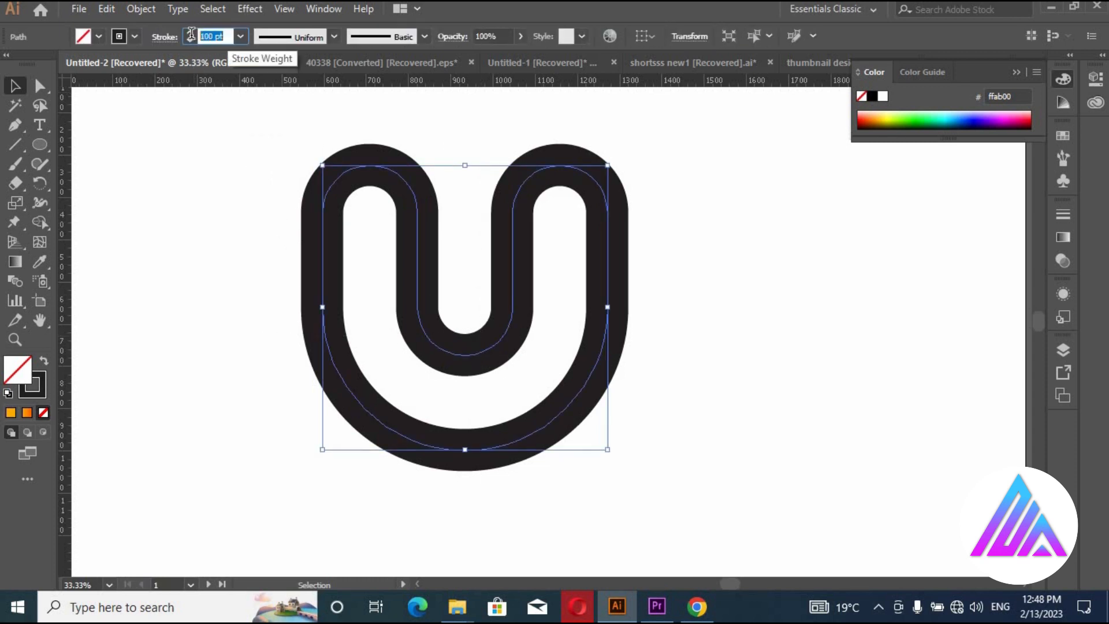
pyautogui.write('14')
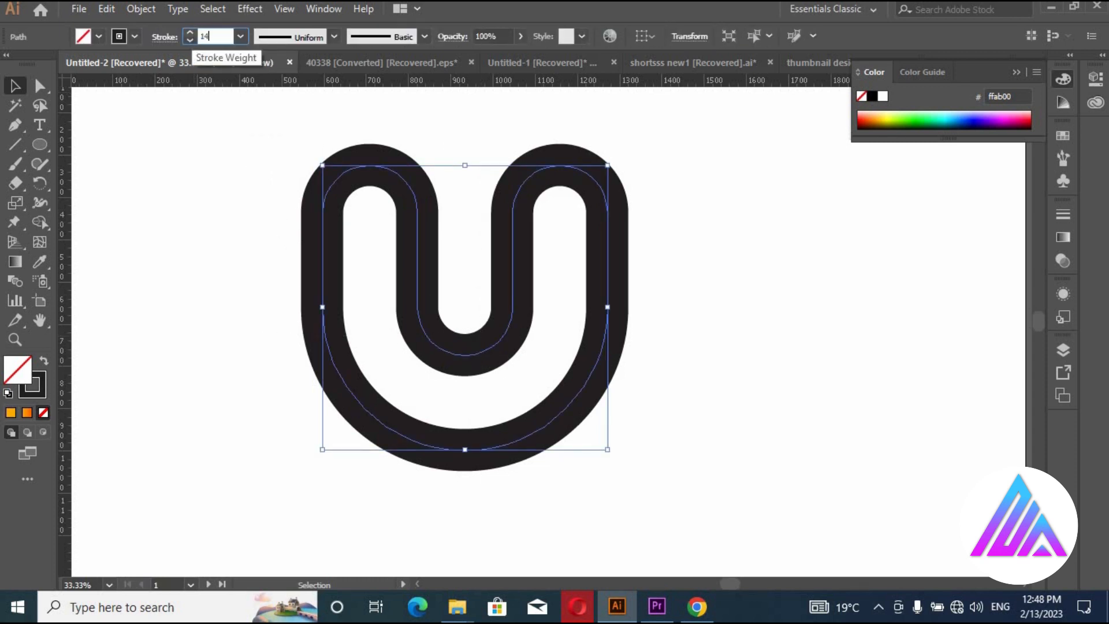
pyautogui.write('0')
pyautogui.press('Return')
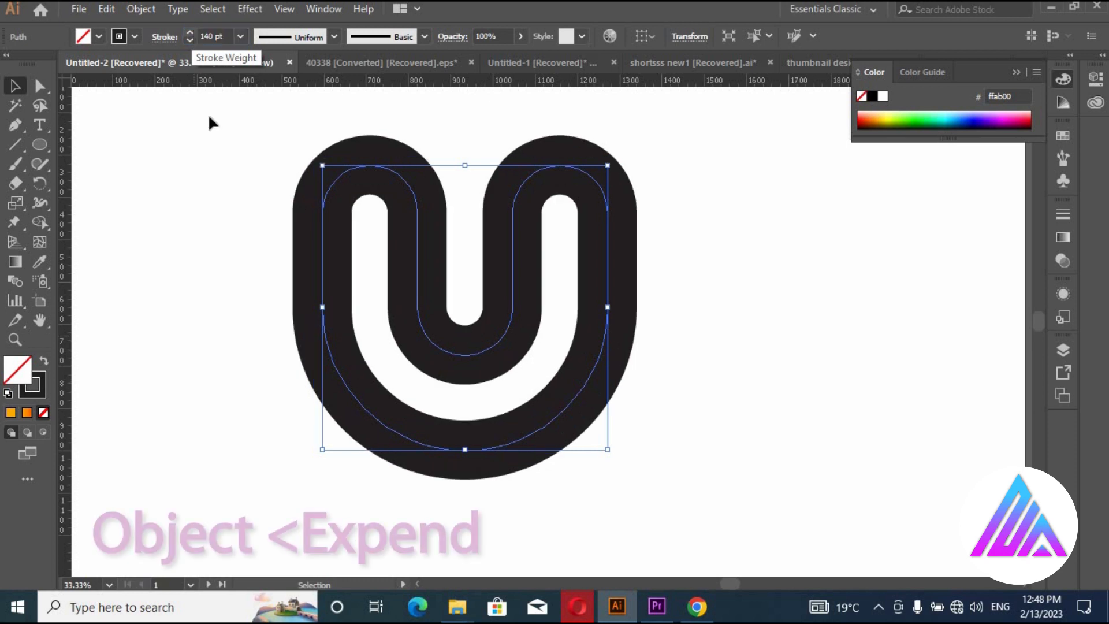
# Expand the U's fill and stroke into a filled shape and deselect it
pyautogui.click(135, 9)
pyautogui.click(209, 175)
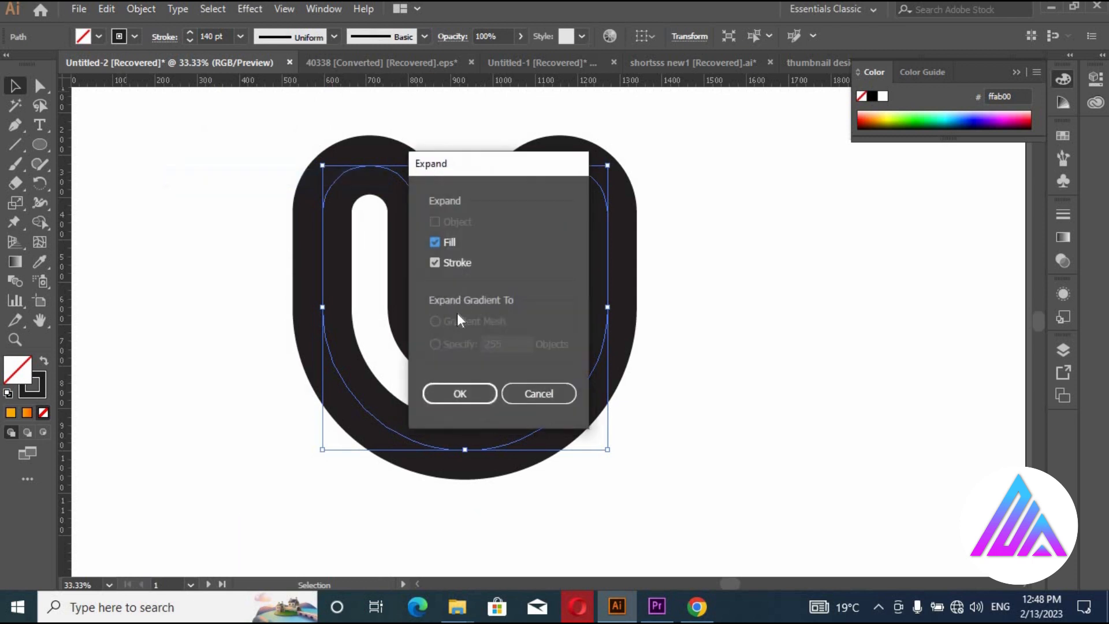
pyautogui.click(448, 390)
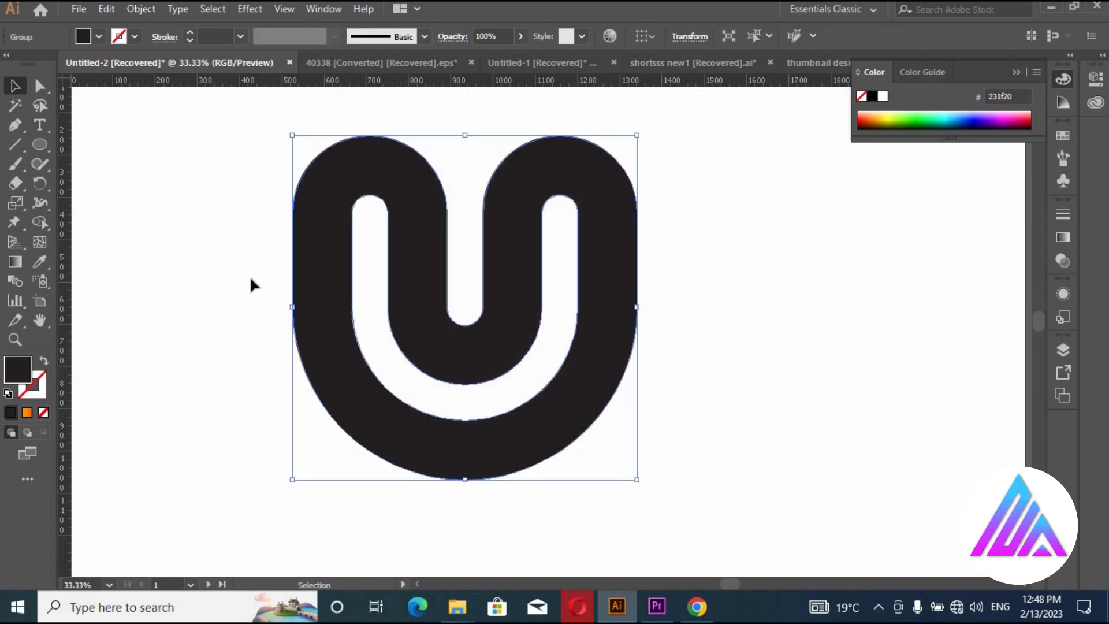
pyautogui.click(241, 273)
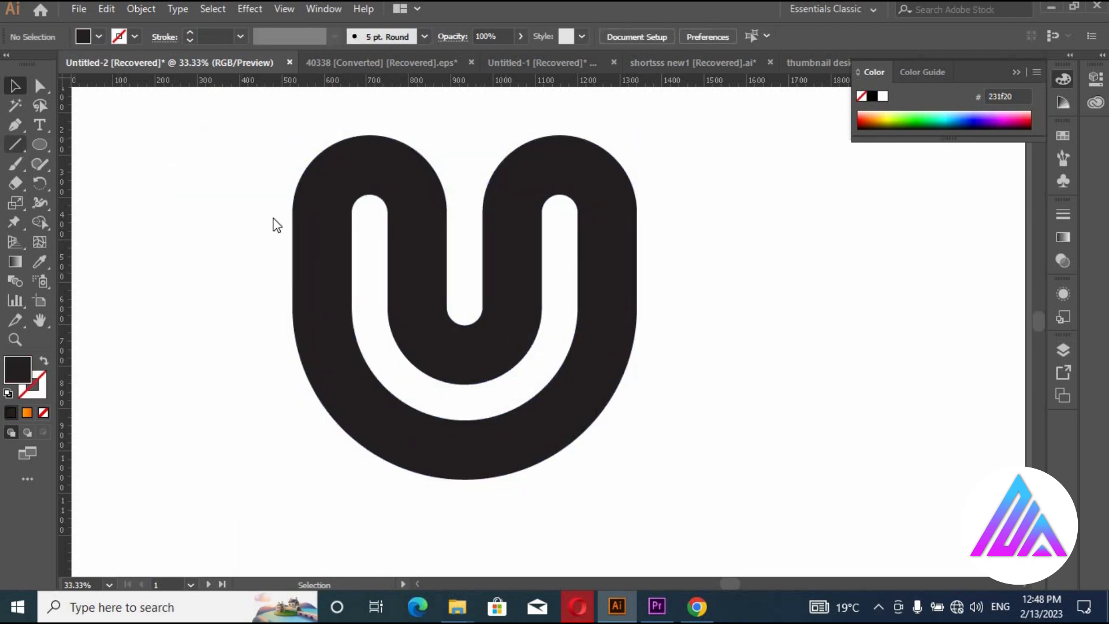
# Draw a straight horizontal line across both upper arms of the U and select it together with the shape
pyautogui.press('\\')
pyautogui.moveTo(270, 230); pyautogui.dragTo(675, 250)
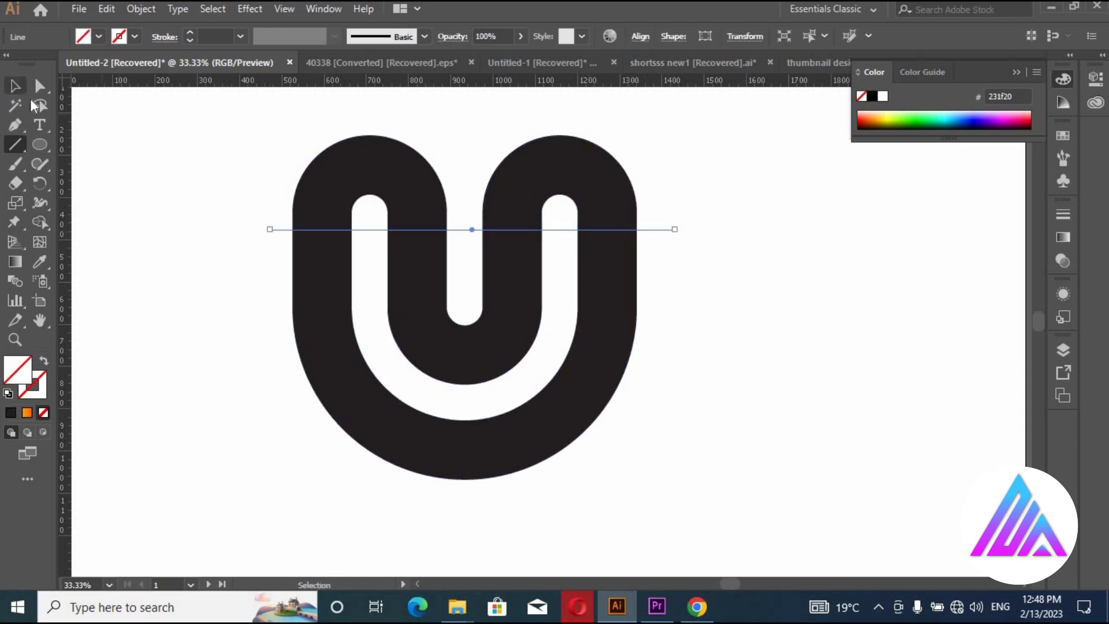
pyautogui.click(15, 85)
pyautogui.moveTo(252, 152); pyautogui.dragTo(304, 271)
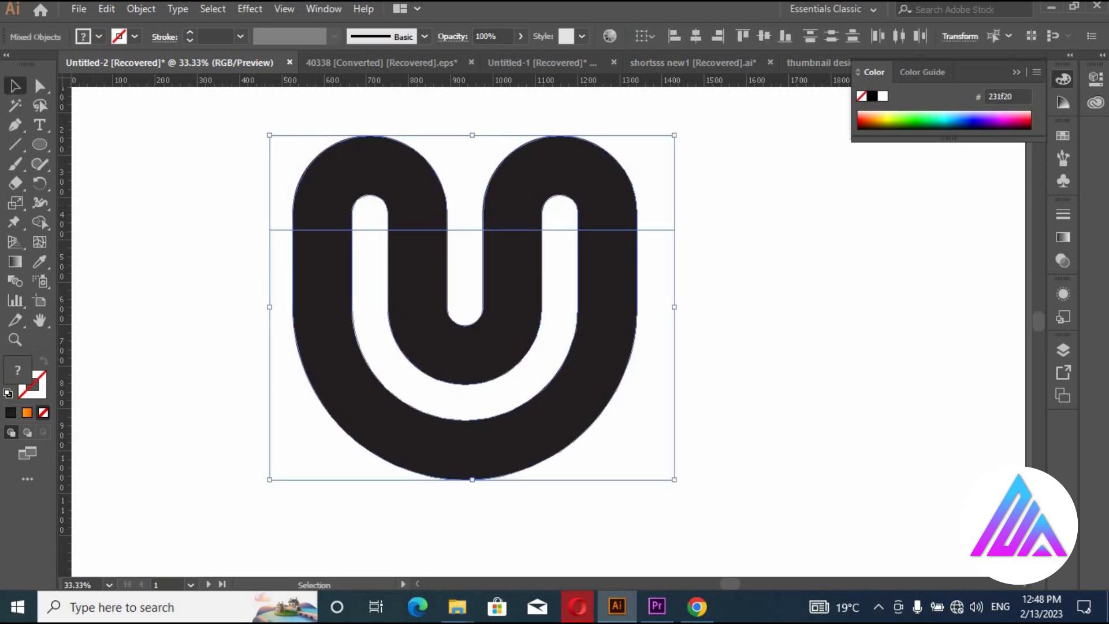
# Set the fill to black and split the U along the line with Shape Builder, removing the line's overhanging ends
pyautogui.click(39, 222)
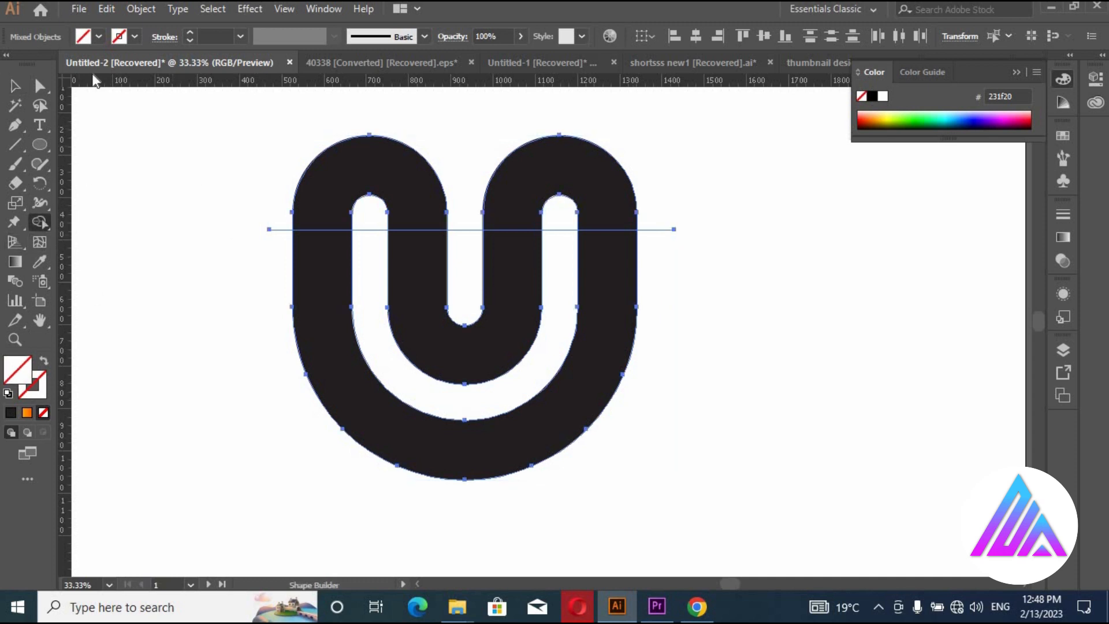
pyautogui.click(98, 36)
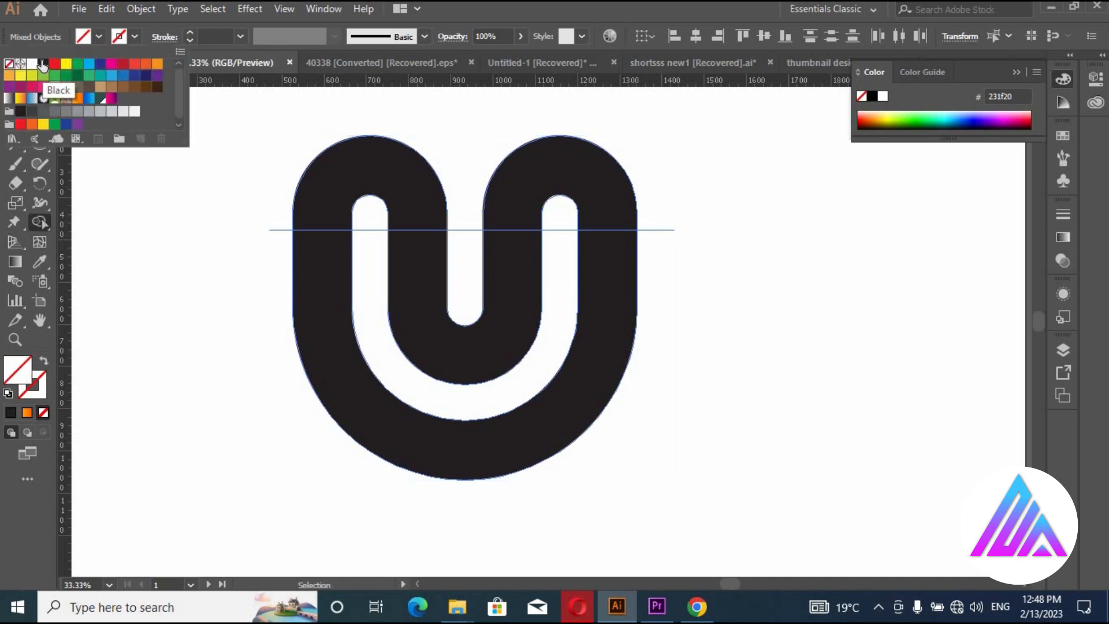
pyautogui.click(42, 66)
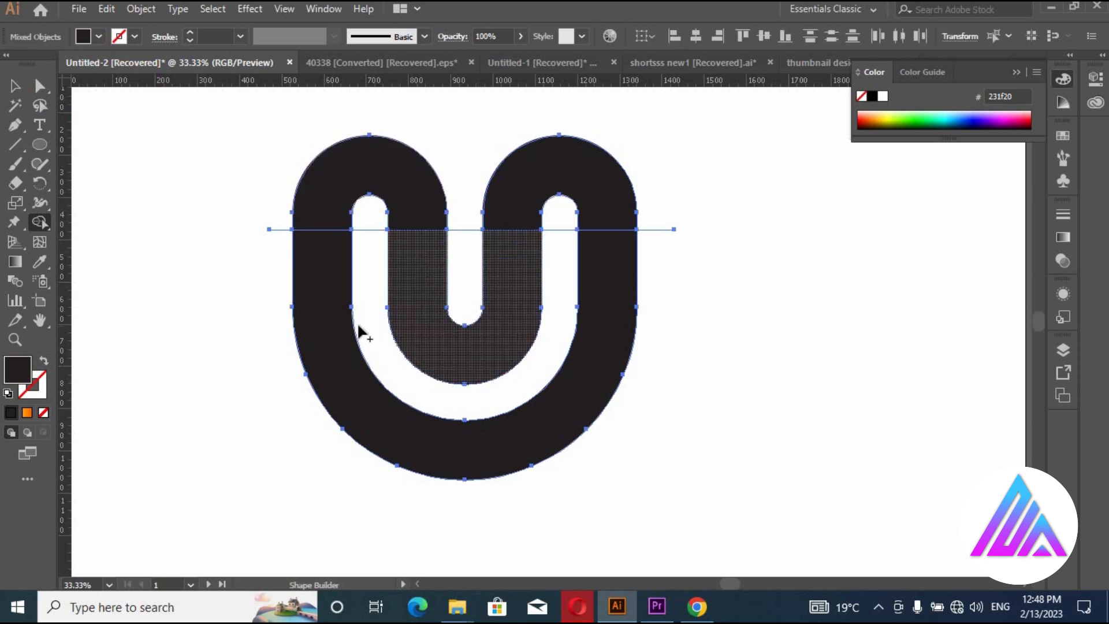
pyautogui.click(348, 362)
pyautogui.click(525, 213)
pyautogui.moveTo(276, 245); pyautogui.dragTo(277, 246)
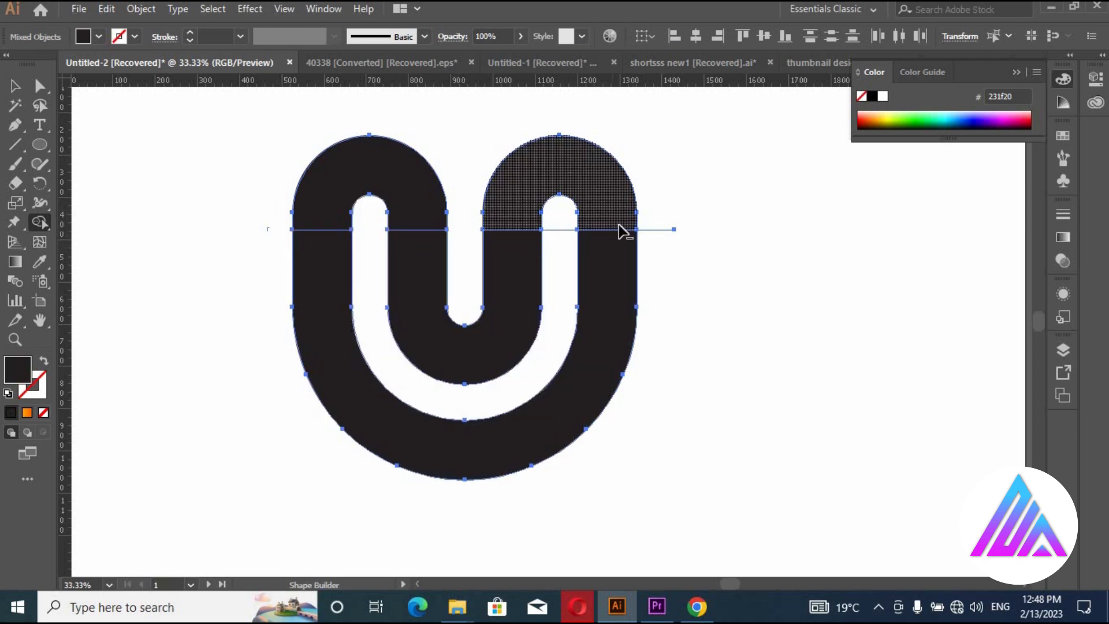
pyautogui.moveTo(660, 217); pyautogui.dragTo(582, 228)
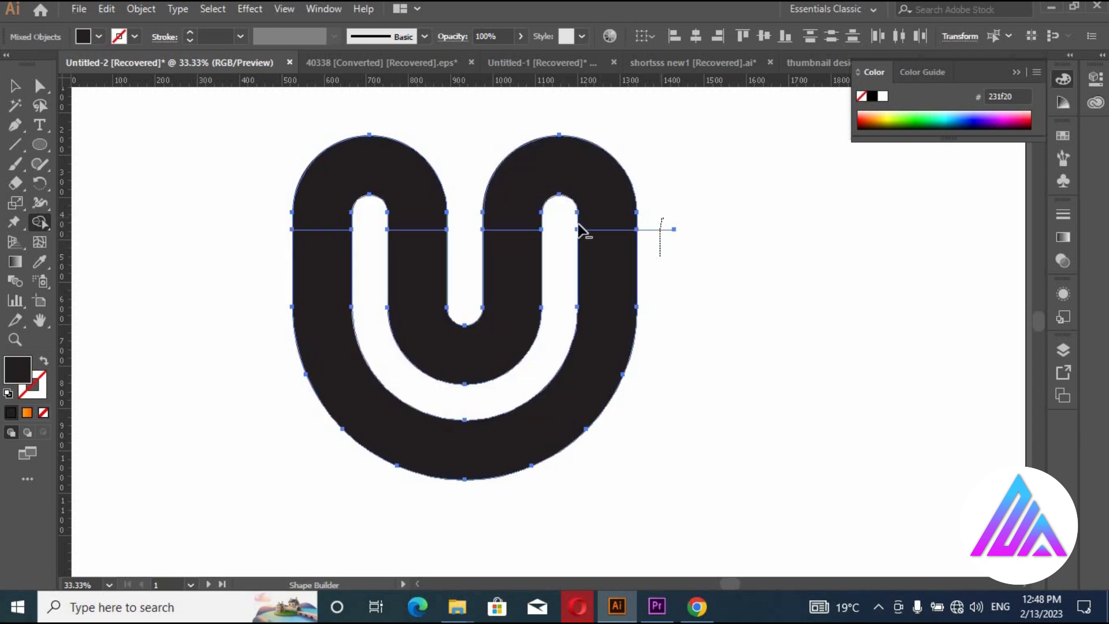
pyautogui.click(15, 85)
pyautogui.click(224, 134)
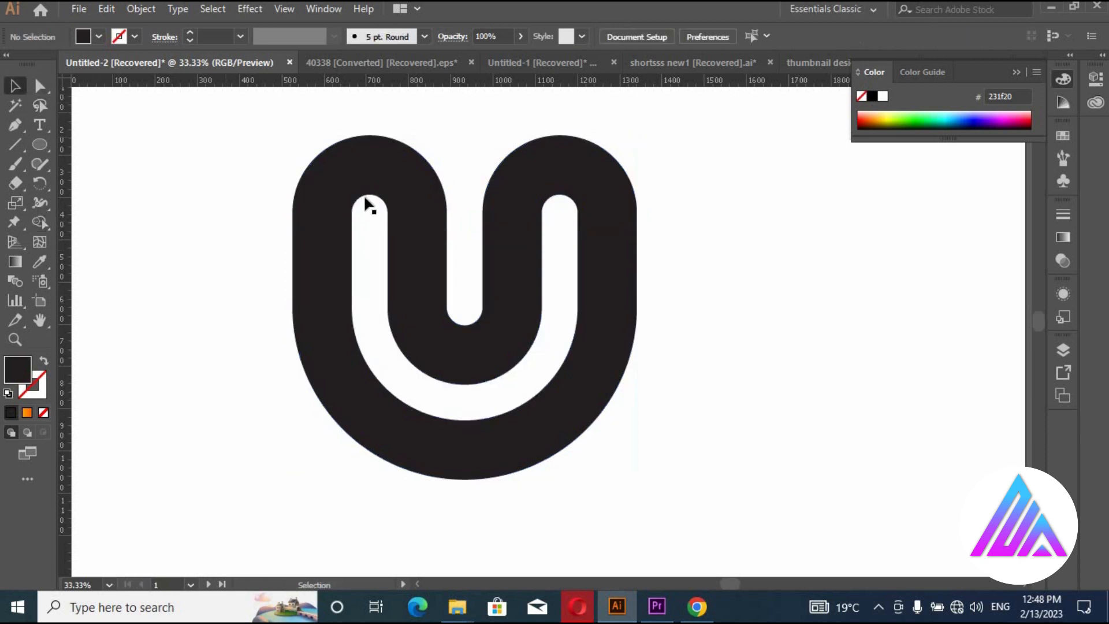
# Ungroup the divided U so that its pieces can be selected separately
pyautogui.click(361, 174)
pyautogui.rightClick(358, 171)
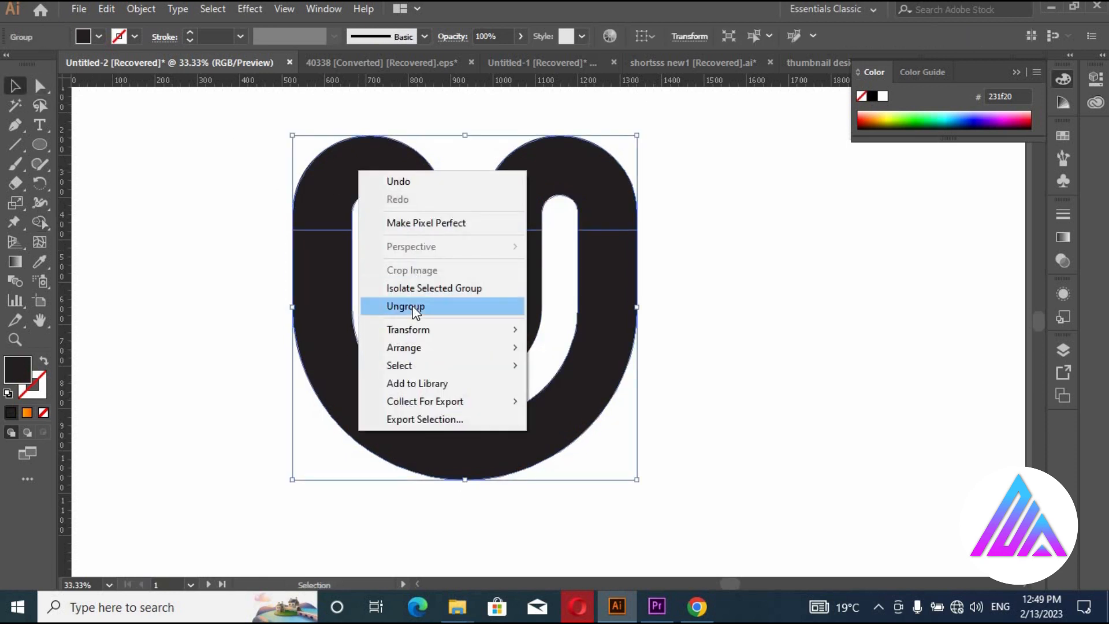
pyautogui.click(411, 305)
pyautogui.click(262, 239)
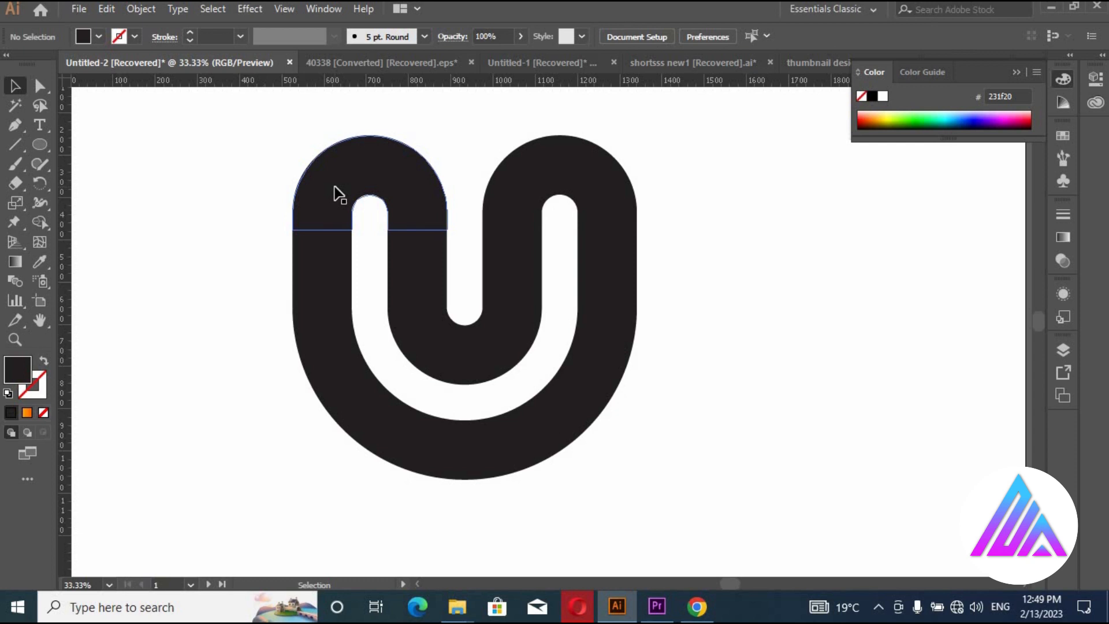
# Paste a copy of the left arch in front and scale it down proportionally toward its outer edge, ending at the slot's inner edge
pyautogui.click(337, 194)
pyautogui.click(105, 11)
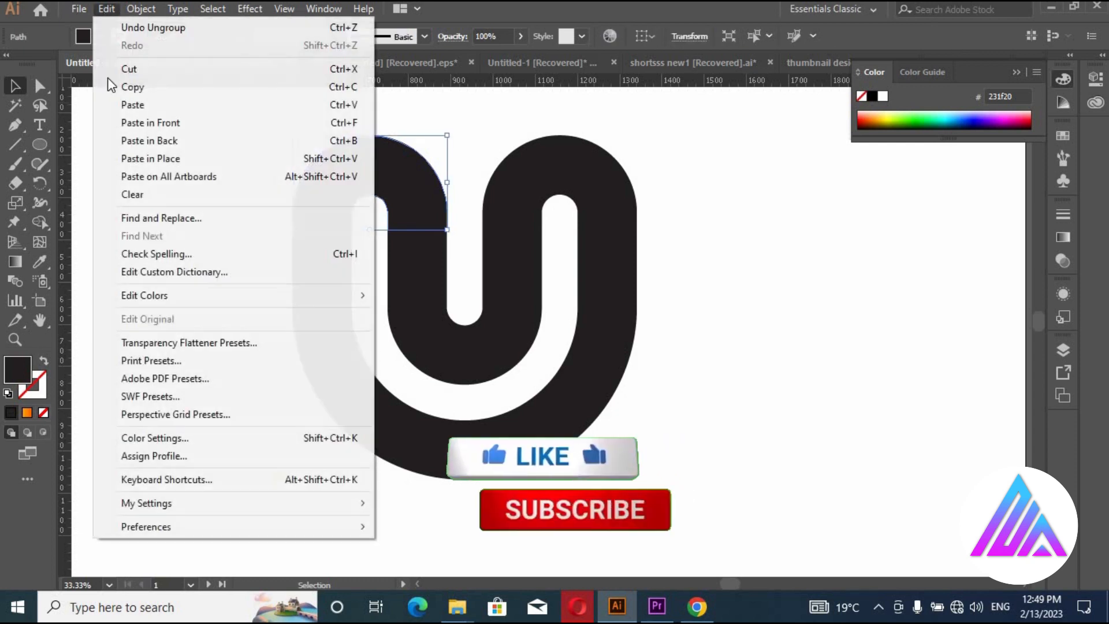
pyautogui.click(108, 85)
pyautogui.click(107, 8)
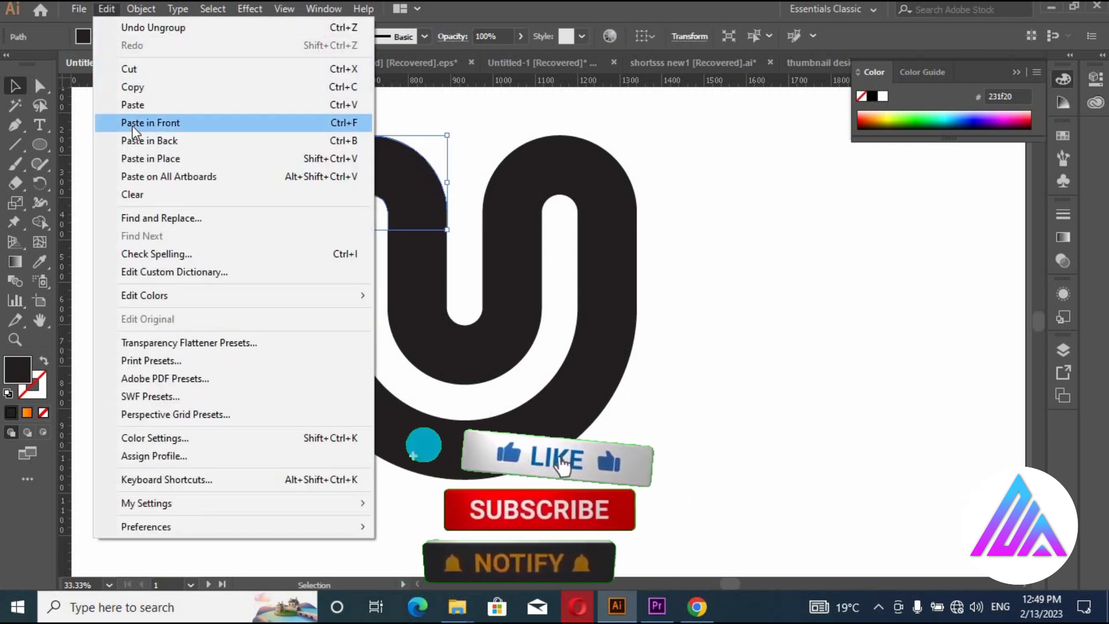
pyautogui.click(109, 119)
pyautogui.moveTo(450, 184); pyautogui.dragTo(387, 186)
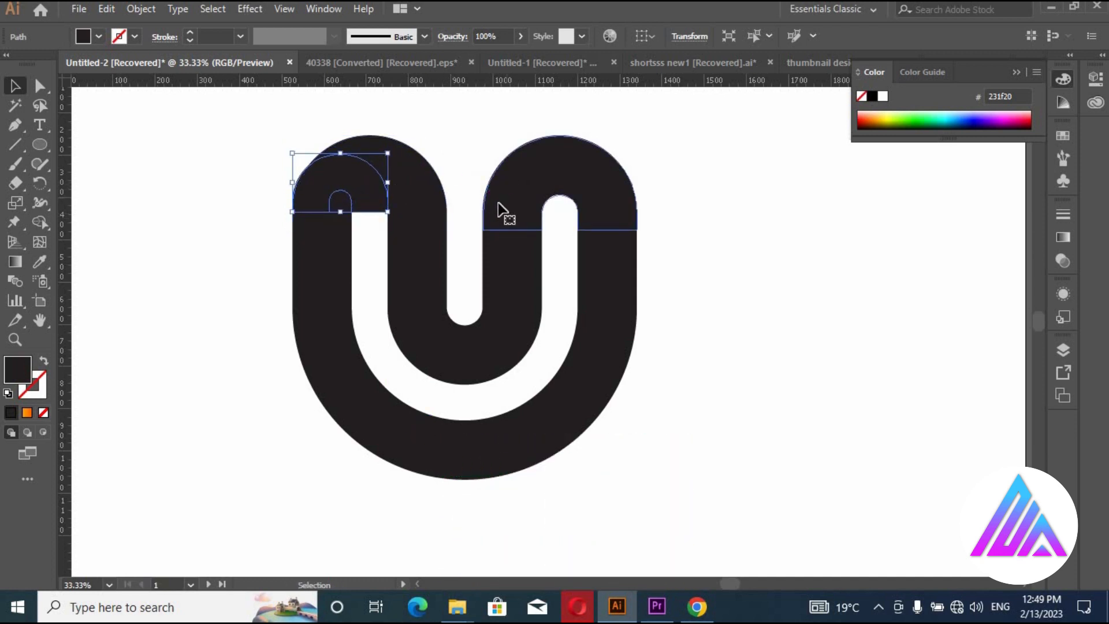
# Paste a copy of the right arch in front and scale it down proportionally toward its outer edge, ending at the slot's inner edge
pyautogui.click(498, 202)
pyautogui.click(106, 13)
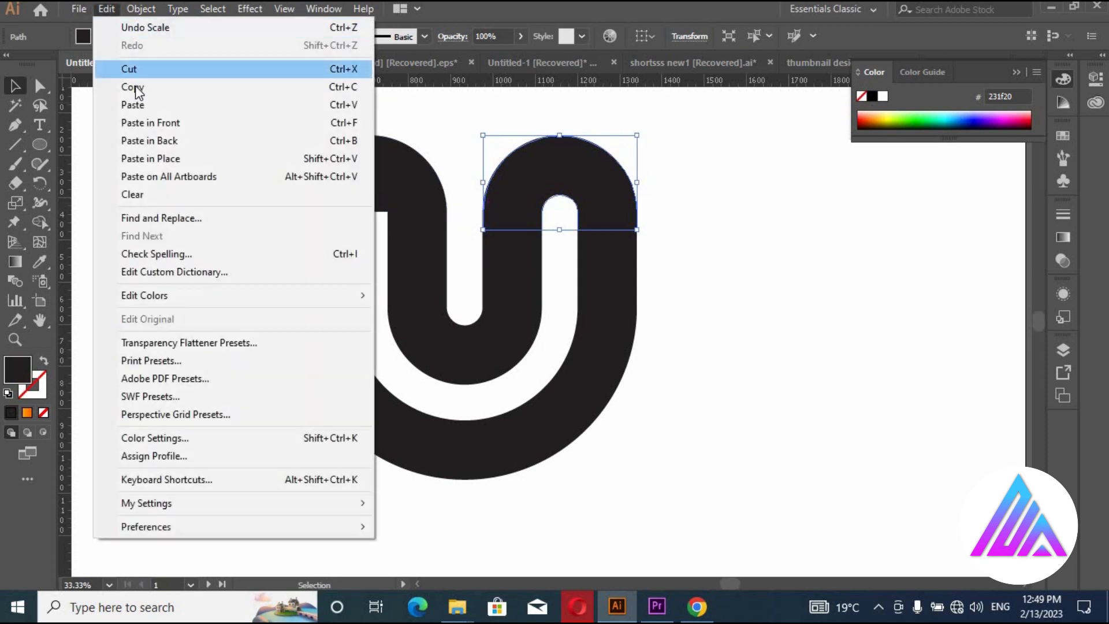
pyautogui.click(133, 85)
pyautogui.click(107, 9)
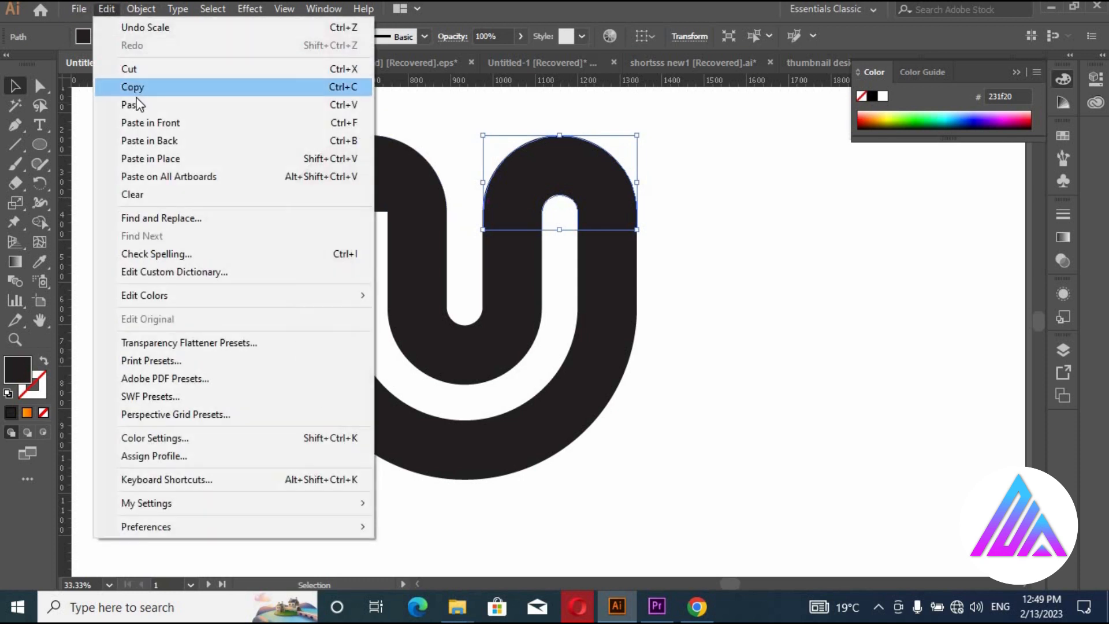
pyautogui.click(137, 120)
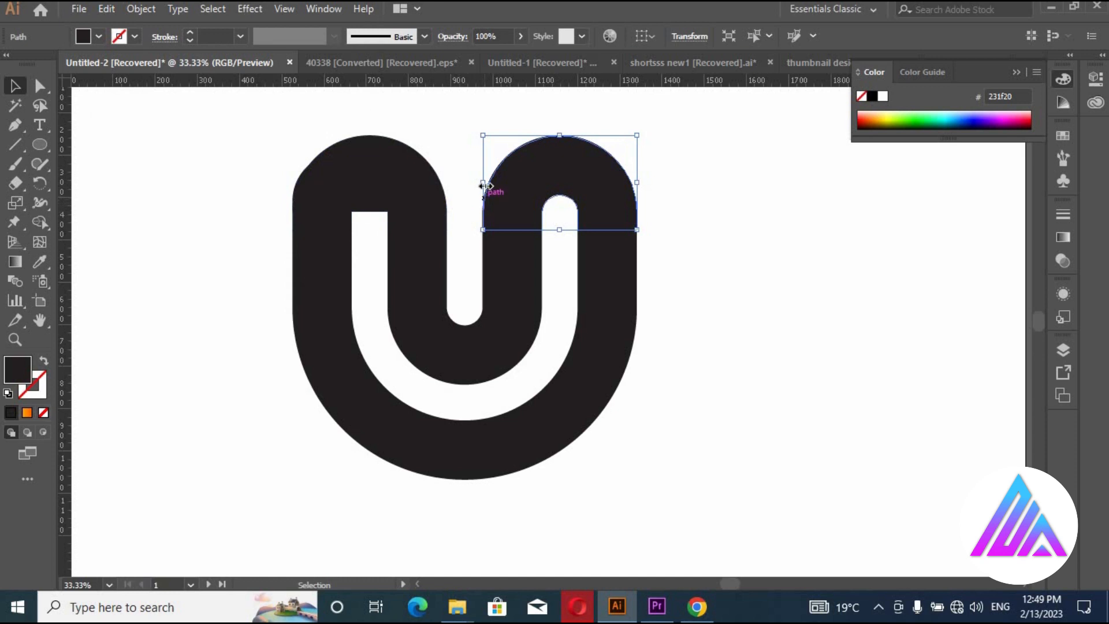
pyautogui.moveTo(484, 185); pyautogui.dragTo(541, 177)
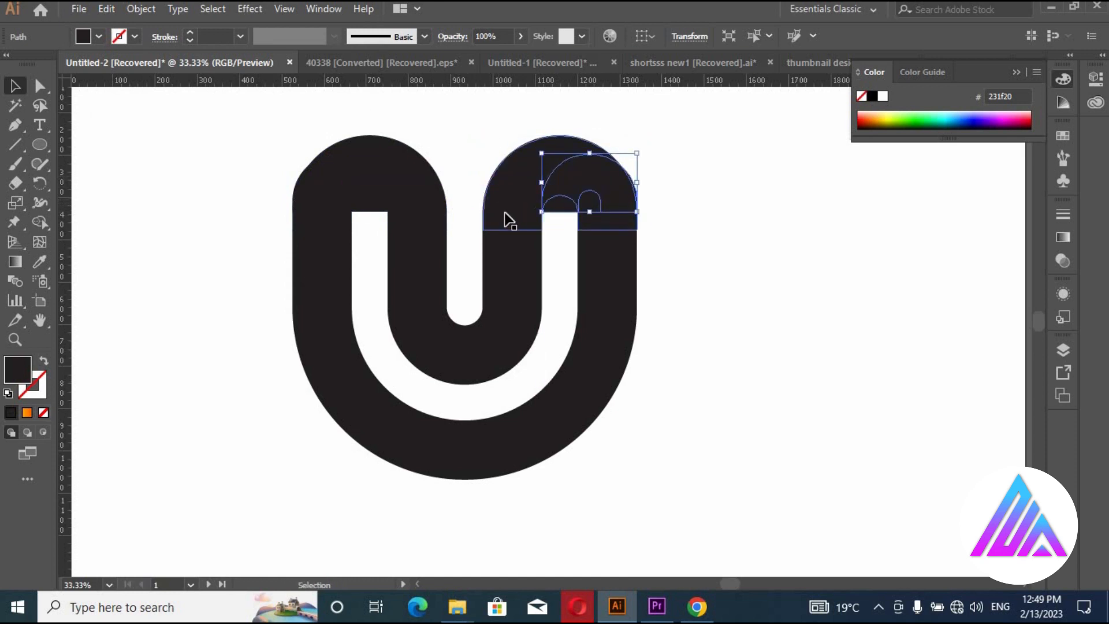
# Paste a copy of the inner U piece in front and scale it down proportionally toward its left edge, ending at the central slot's right side
pyautogui.click(502, 312)
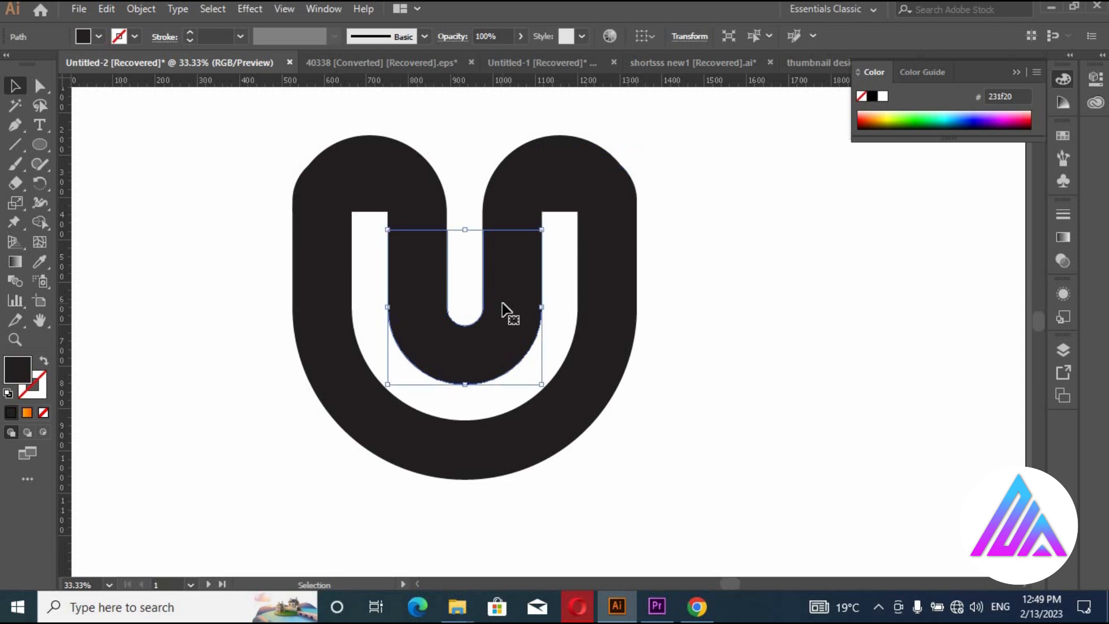
pyautogui.click(105, 12)
pyautogui.click(127, 87)
pyautogui.click(106, 10)
pyautogui.click(133, 120)
pyautogui.moveTo(541, 312); pyautogui.dragTo(484, 302)
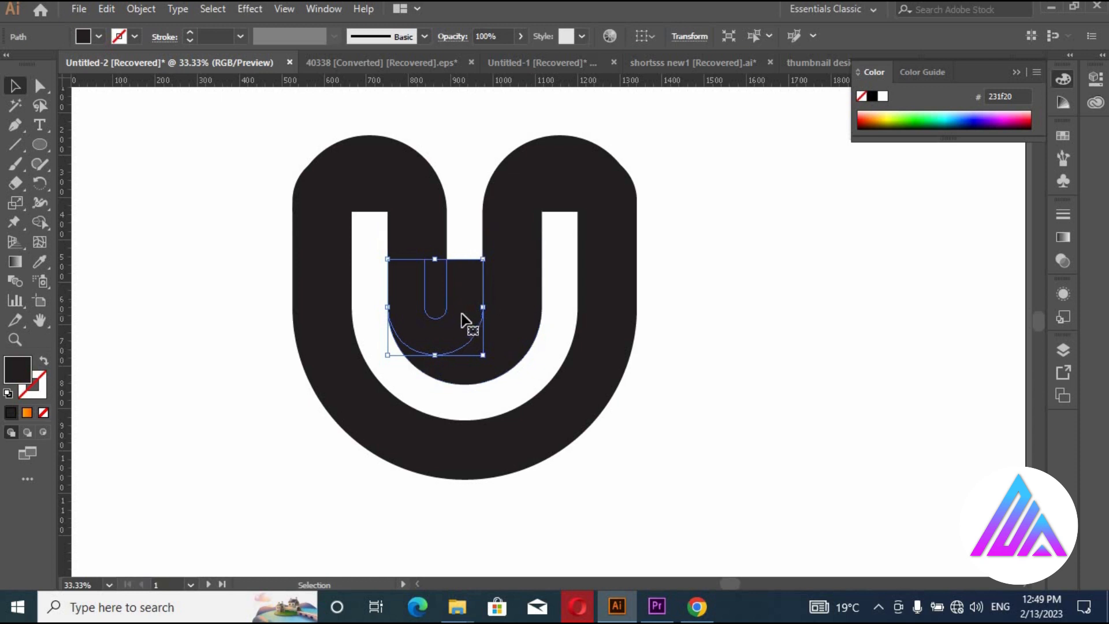
# Paste a copy of the outer U piece in front and scale it proportionally toward its left edge to about 672 by 488 px
pyautogui.click(597, 300)
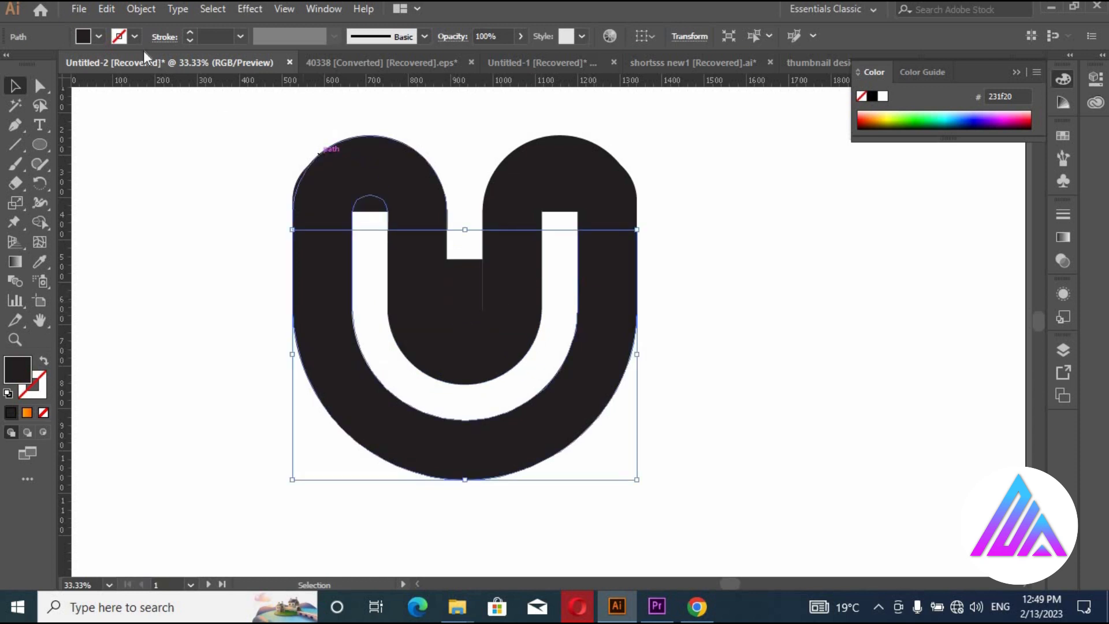
pyautogui.click(105, 9)
pyautogui.click(129, 85)
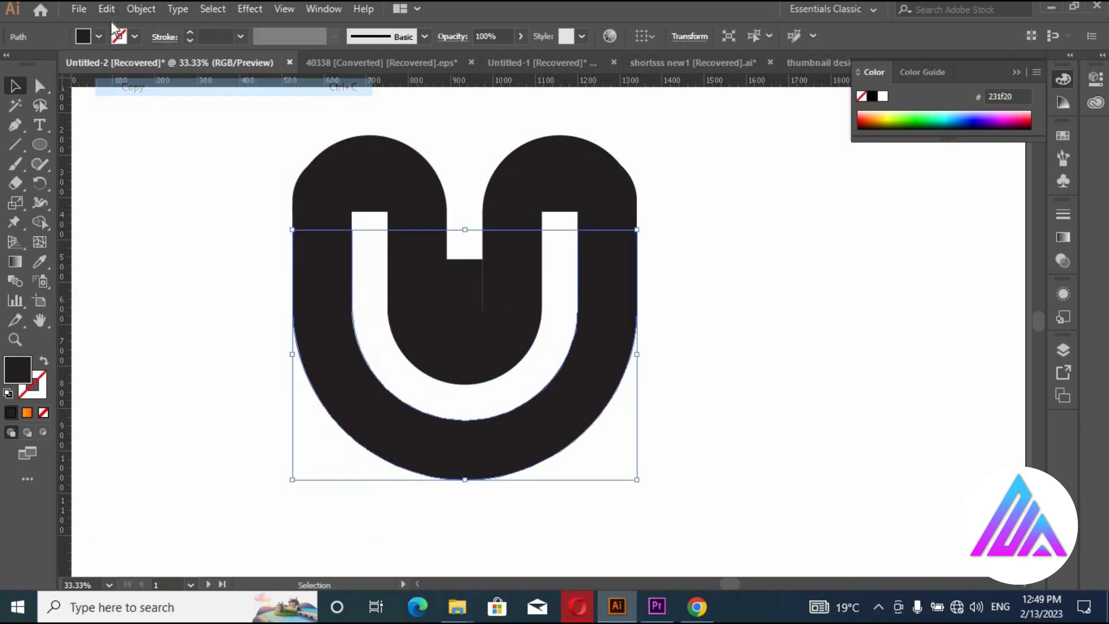
pyautogui.click(108, 9)
pyautogui.click(141, 122)
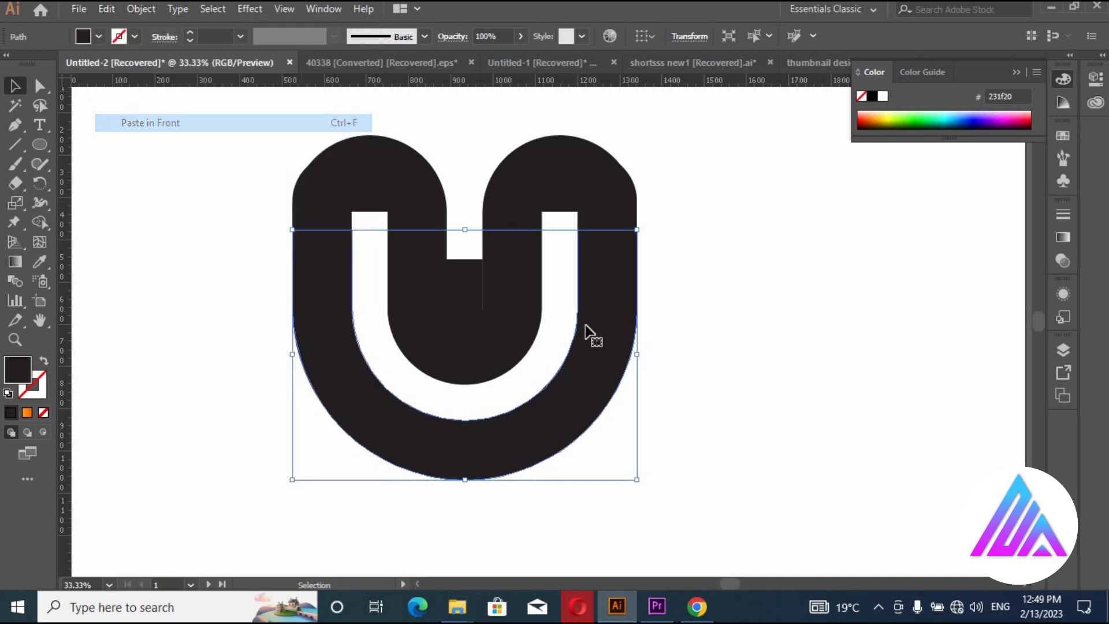
pyautogui.moveTo(639, 355); pyautogui.dragTo(578, 361)
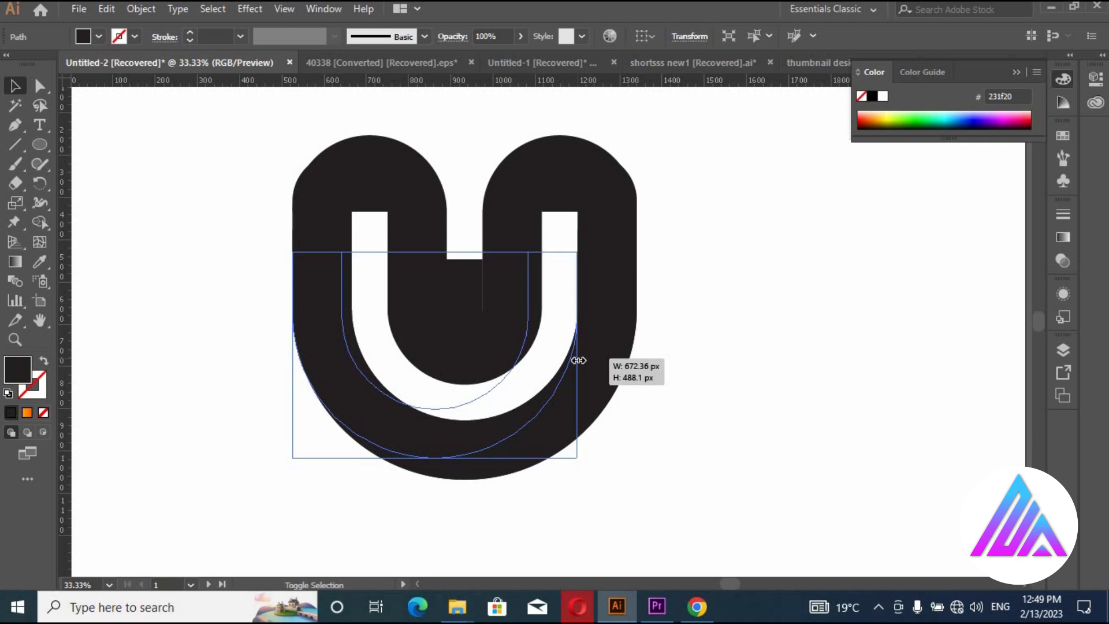
pyautogui.moveTo(578, 360); pyautogui.dragTo(577, 360)
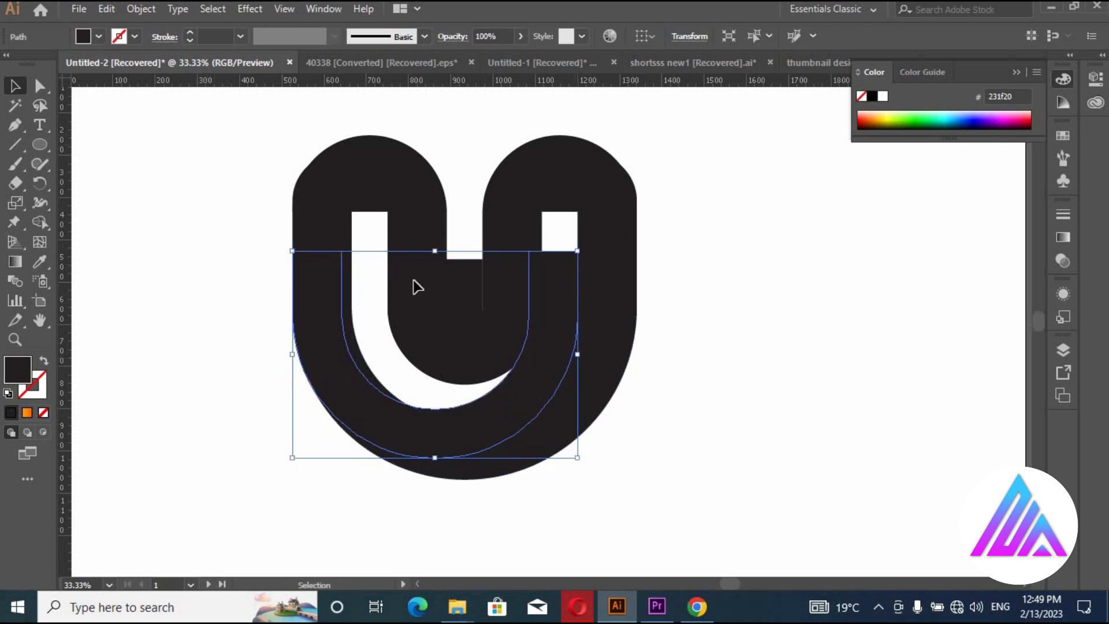
# Select the whole logo and use Shape Builder to merge the left arch's outer regions with the outer U's left arm, clearing the slot
pyautogui.moveTo(216, 134); pyautogui.dragTo(665, 516)
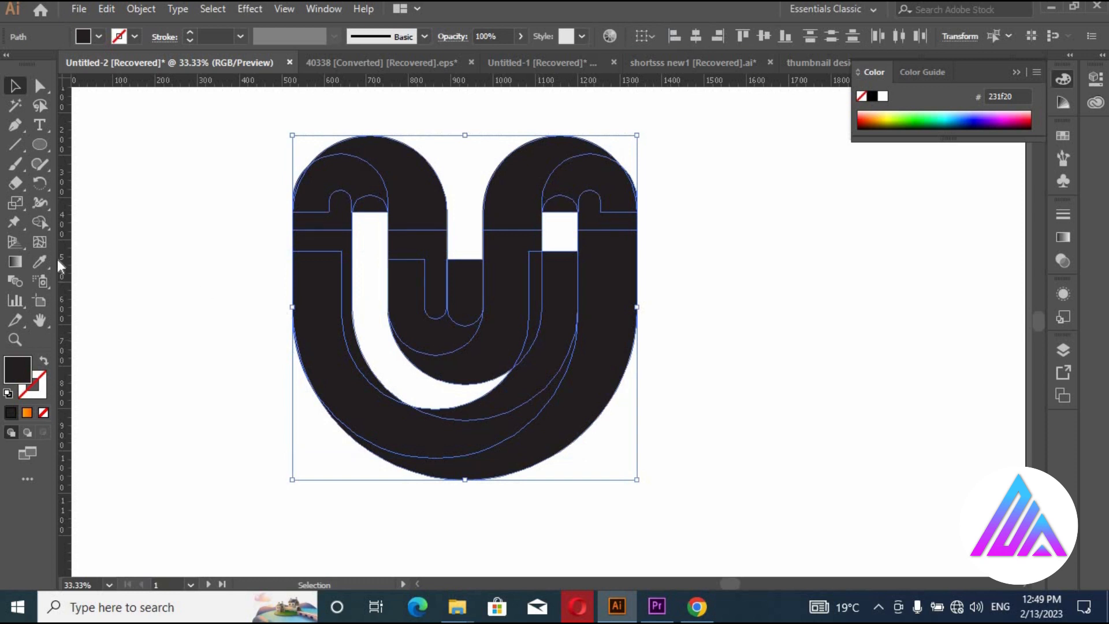
pyautogui.click(39, 221)
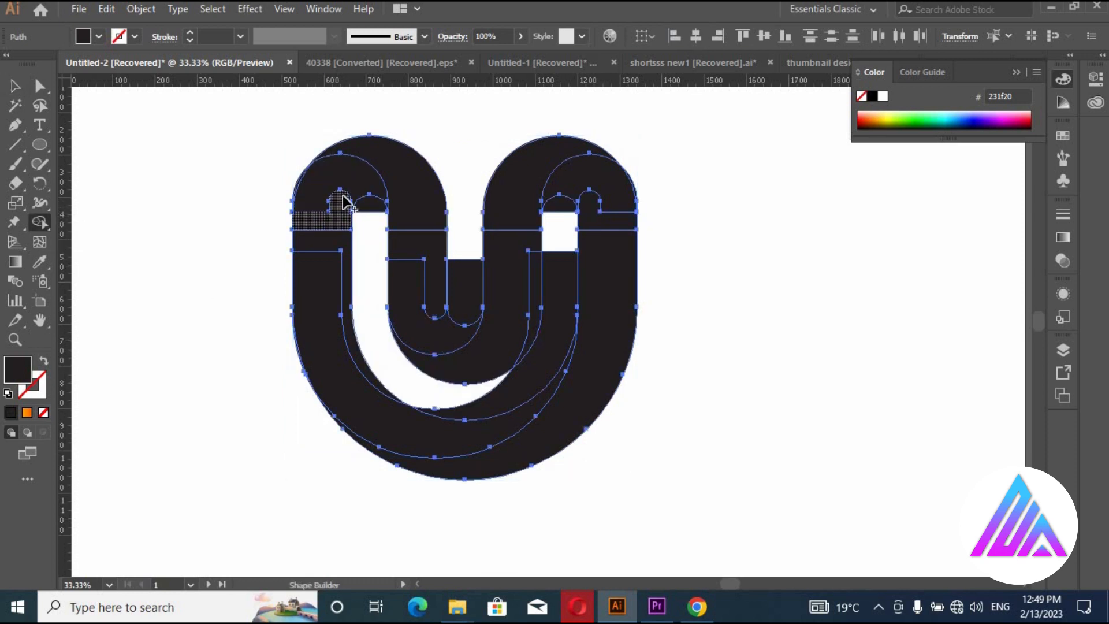
pyautogui.moveTo(357, 184); pyautogui.dragTo(340, 191)
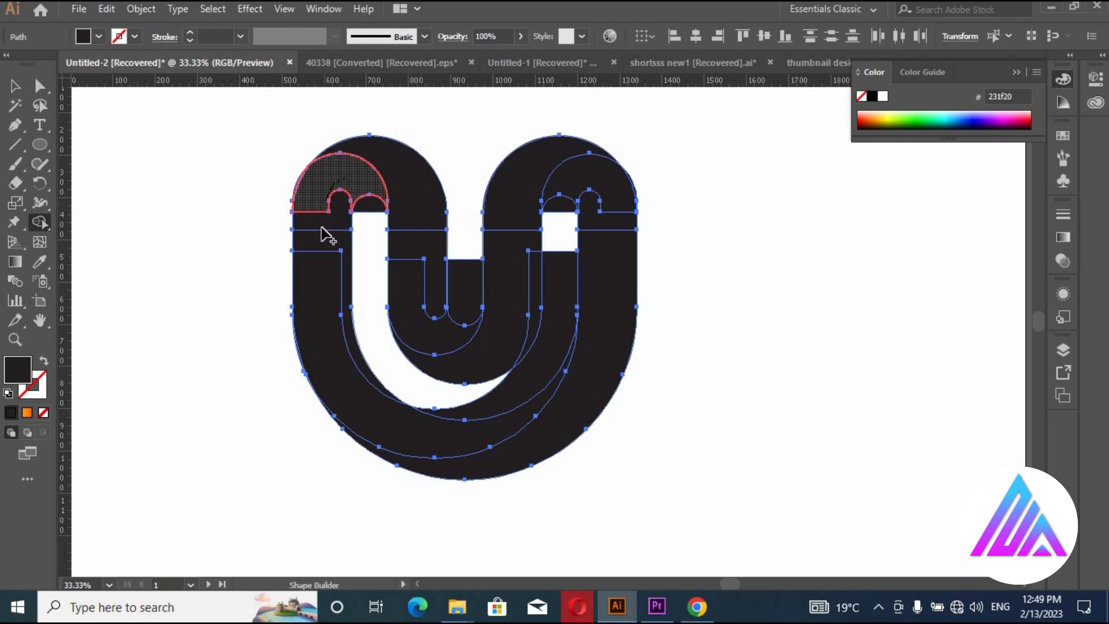
pyautogui.moveTo(321, 228)
pyautogui.mouseDown()
pyautogui.moveTo(318, 275)
pyautogui.moveTo(383, 209)
pyautogui.moveTo(366, 208)
pyautogui.mouseUp()
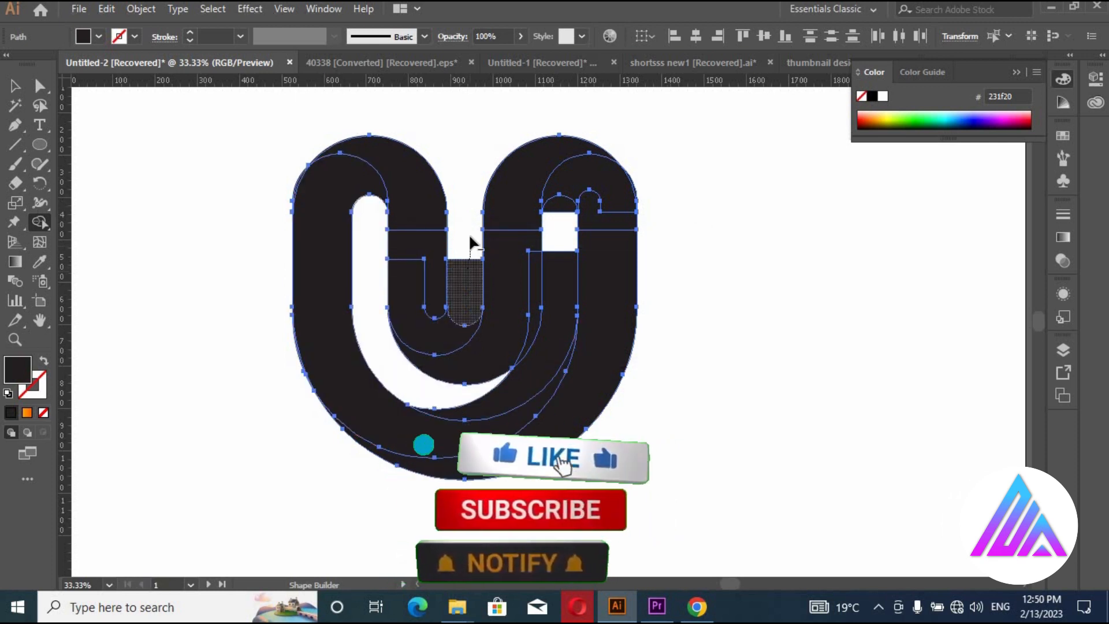
# Clear the leftover regions in the slots and merge the remaining arch and arm regions into continuous ribbons with Shape Builder, then deselect
pyautogui.moveTo(568, 216)
pyautogui.mouseDown()
pyautogui.moveTo(547, 348)
pyautogui.moveTo(562, 368)
pyautogui.moveTo(500, 400)
pyautogui.moveTo(391, 341)
pyautogui.moveTo(414, 279)
pyautogui.moveTo(408, 201)
pyautogui.moveTo(424, 215)
pyautogui.mouseUp()
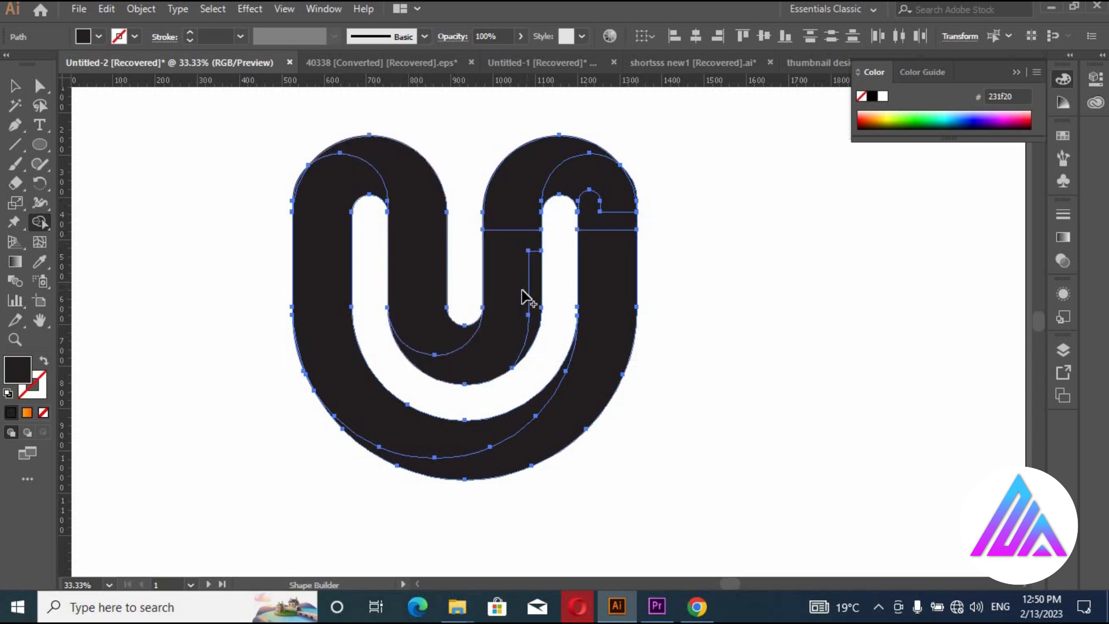
pyautogui.moveTo(521, 269)
pyautogui.mouseDown()
pyautogui.moveTo(510, 185)
pyautogui.moveTo(568, 172)
pyautogui.moveTo(611, 216)
pyautogui.moveTo(601, 277)
pyautogui.mouseUp()
pyautogui.click(18, 85)
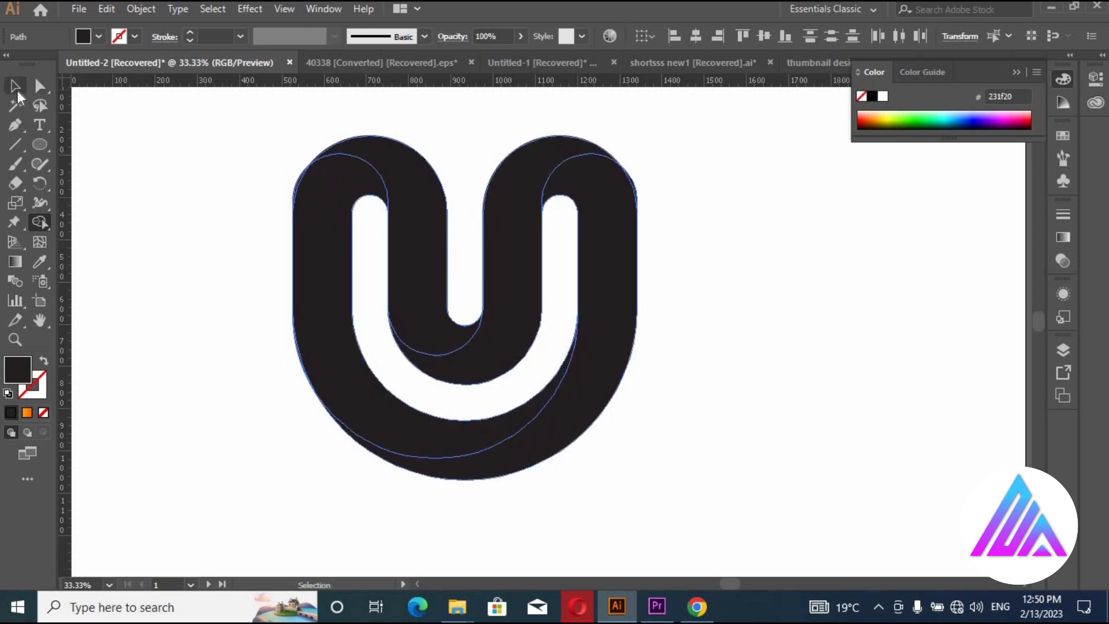
pyautogui.click(16, 87)
pyautogui.click(197, 199)
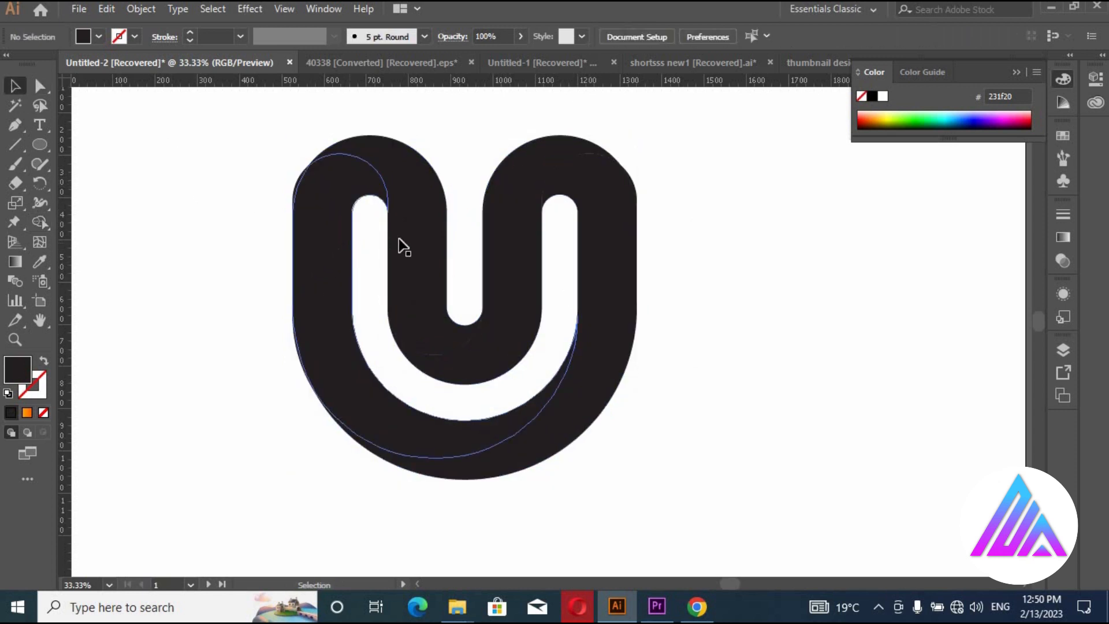
# Fill the outer-left ribbon and the inner-right ribbon with the magenta-to-purple gradient
pyautogui.click(350, 269)
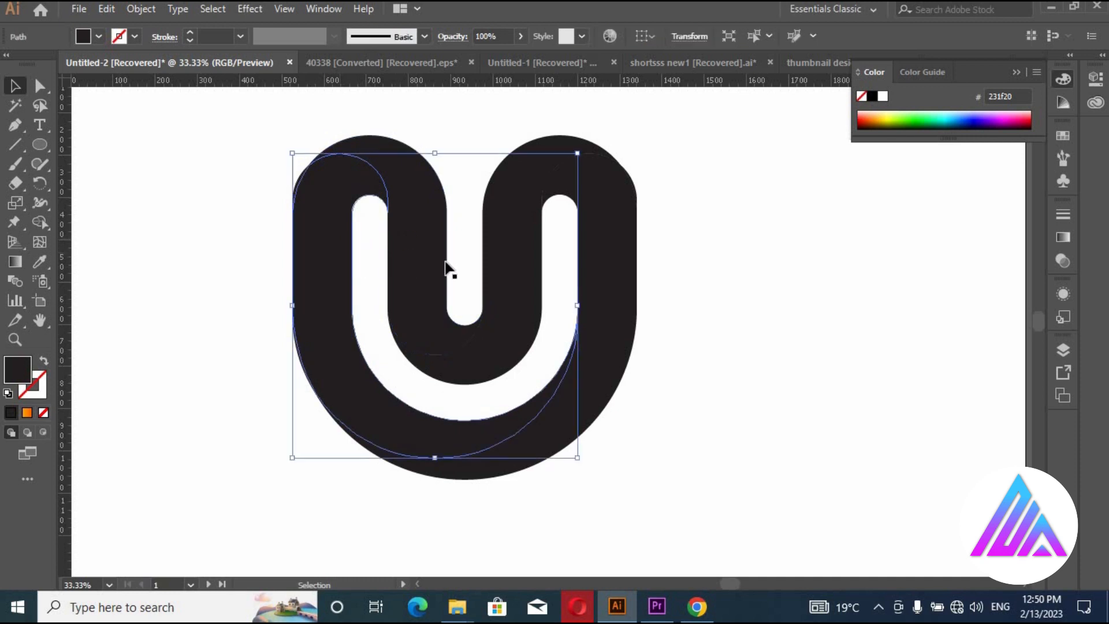
pyautogui.keyDown('shift'); pyautogui.click(523, 236); pyautogui.keyUp('shift')
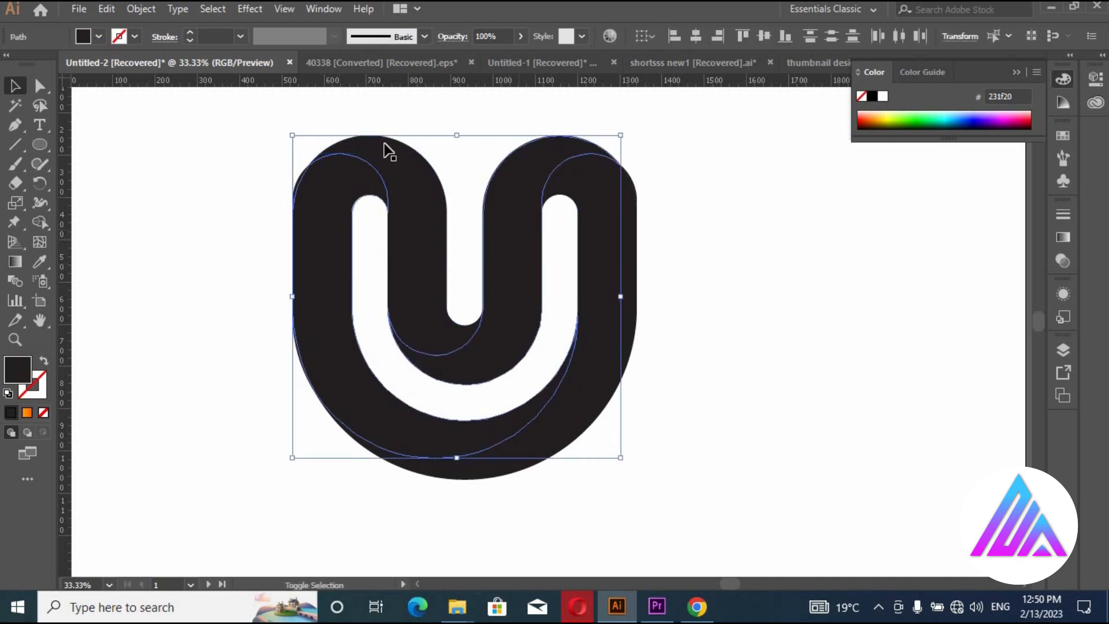
pyautogui.click(98, 37)
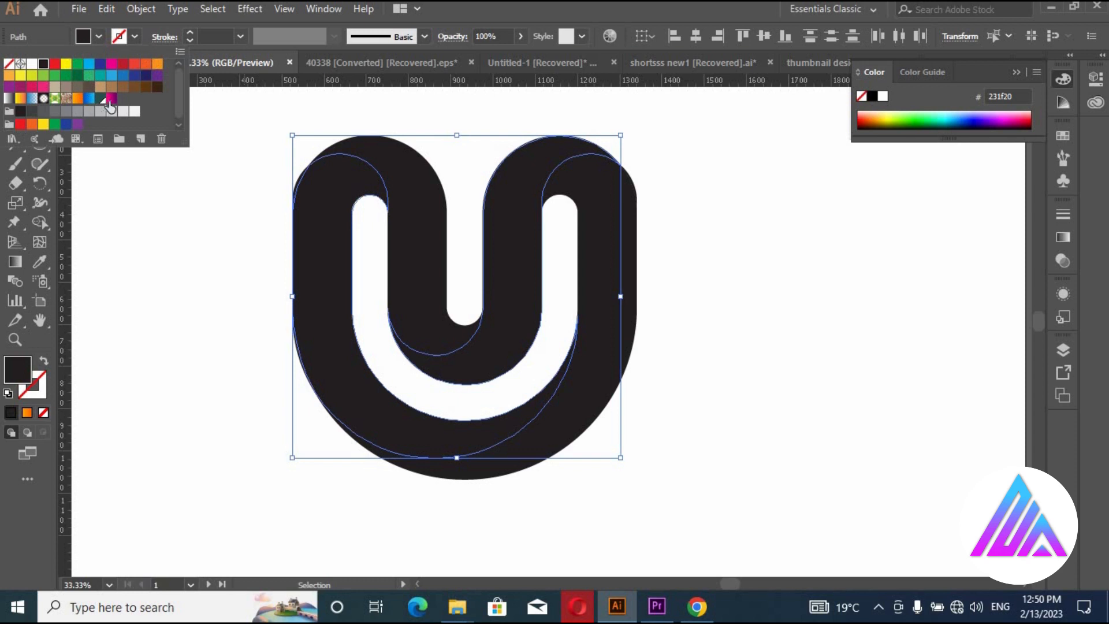
pyautogui.click(109, 99)
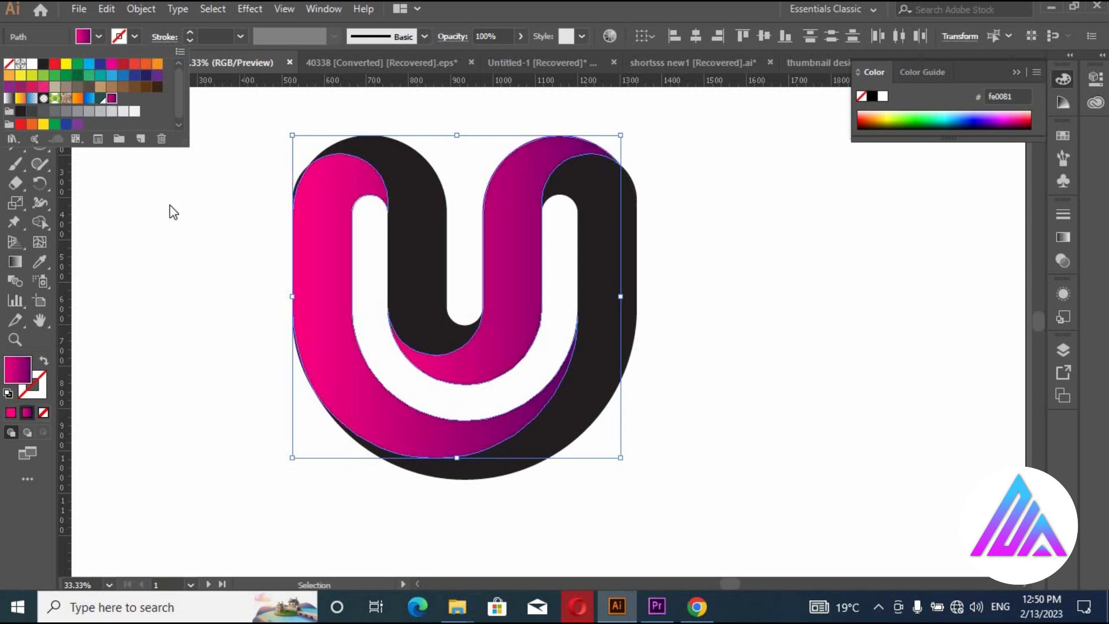
pyautogui.click(229, 262)
# Fill the inner-left ribbon and the outer-right ribbon with the orange gradient
pyautogui.click(534, 353)
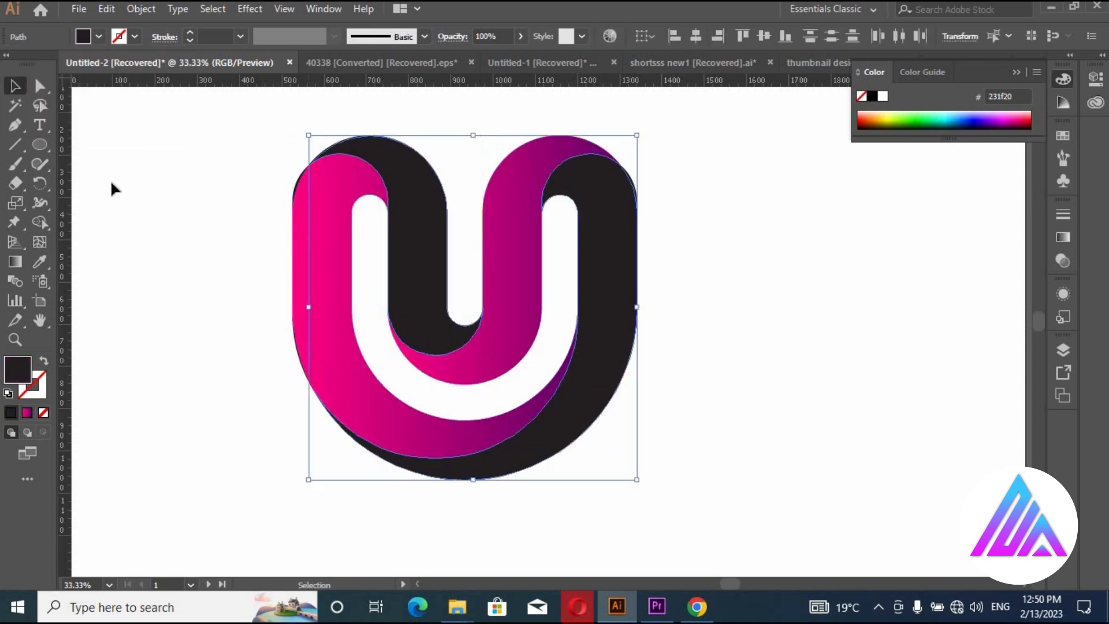
pyautogui.click(99, 37)
pyautogui.click(78, 99)
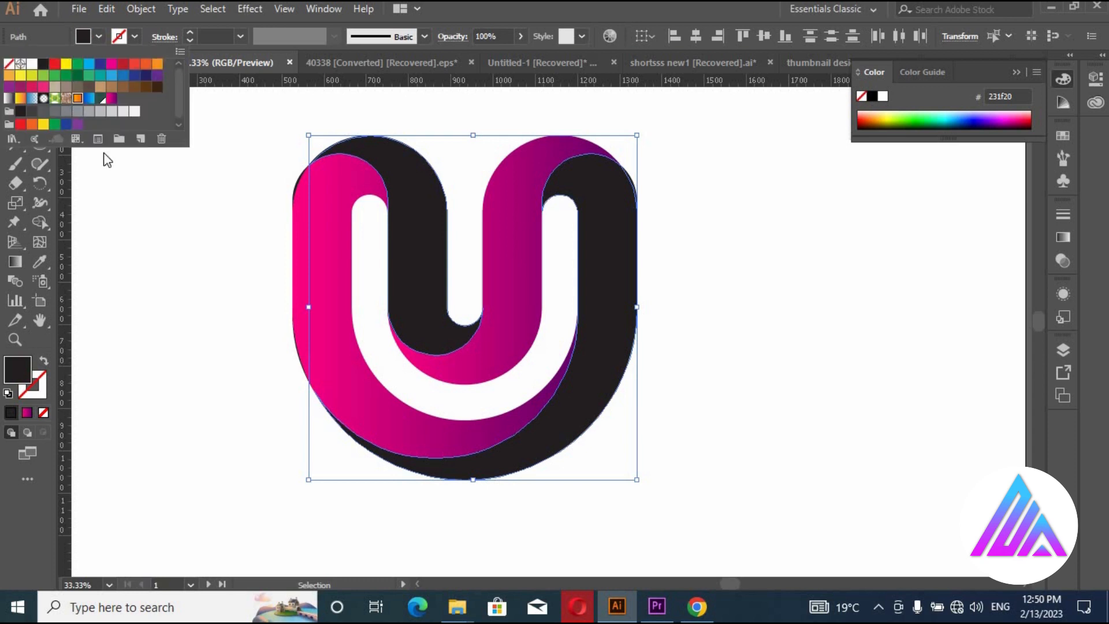
pyautogui.click(190, 304)
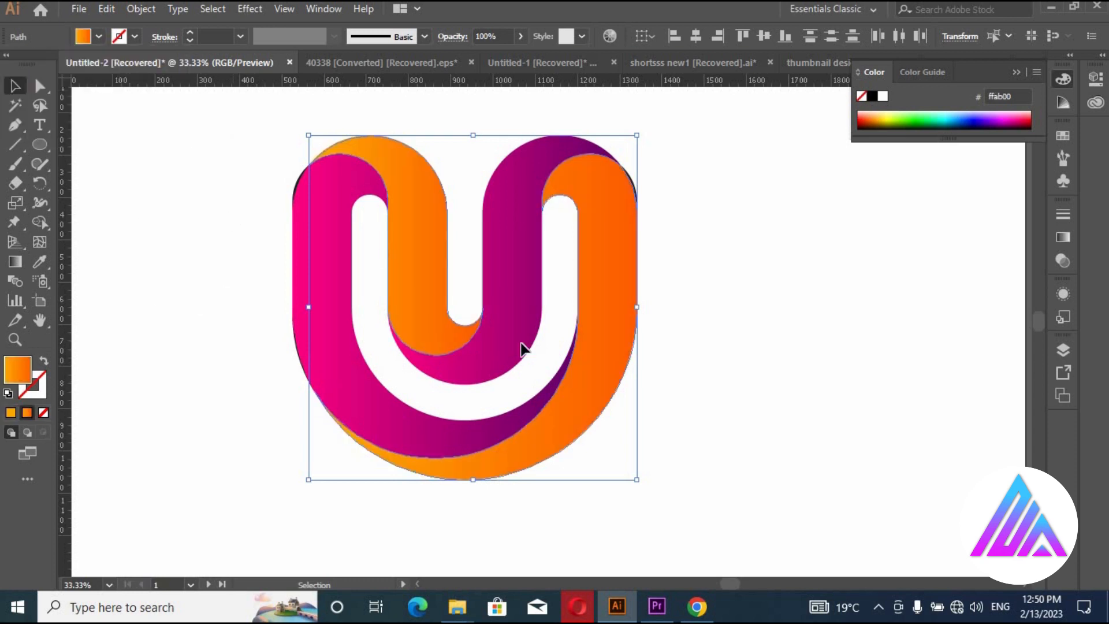
# Select the logo and remove the black slivers along the outer edges of the left and right arches with Shape Builder
pyautogui.moveTo(230, 133); pyautogui.dragTo(640, 411)
pyautogui.press('z')
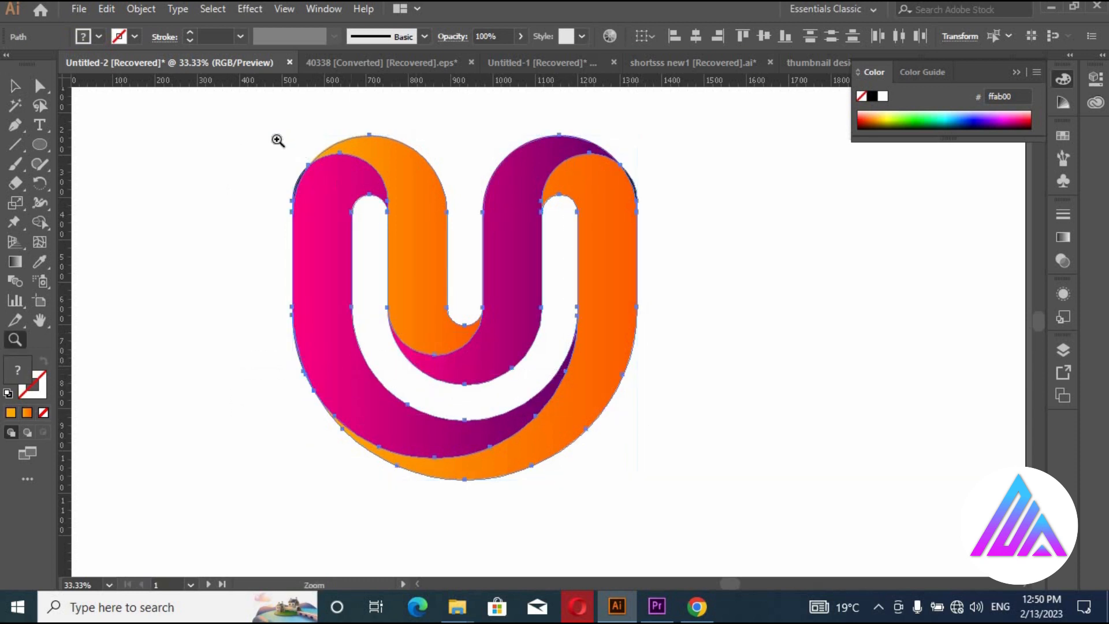
pyautogui.moveTo(261, 130); pyautogui.dragTo(495, 260)
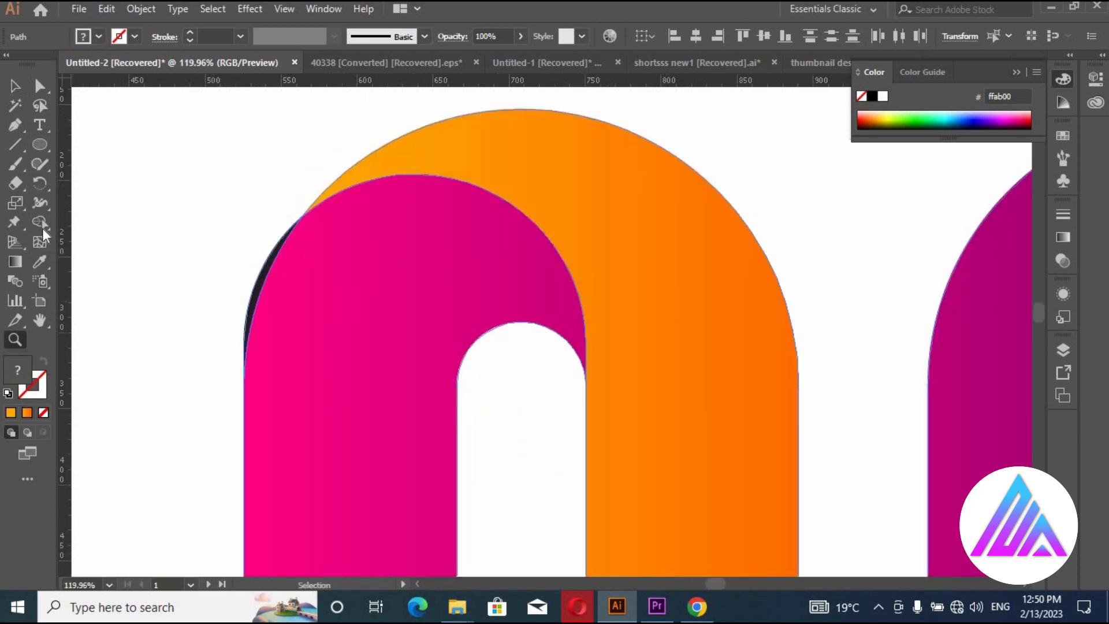
pyautogui.click(41, 225)
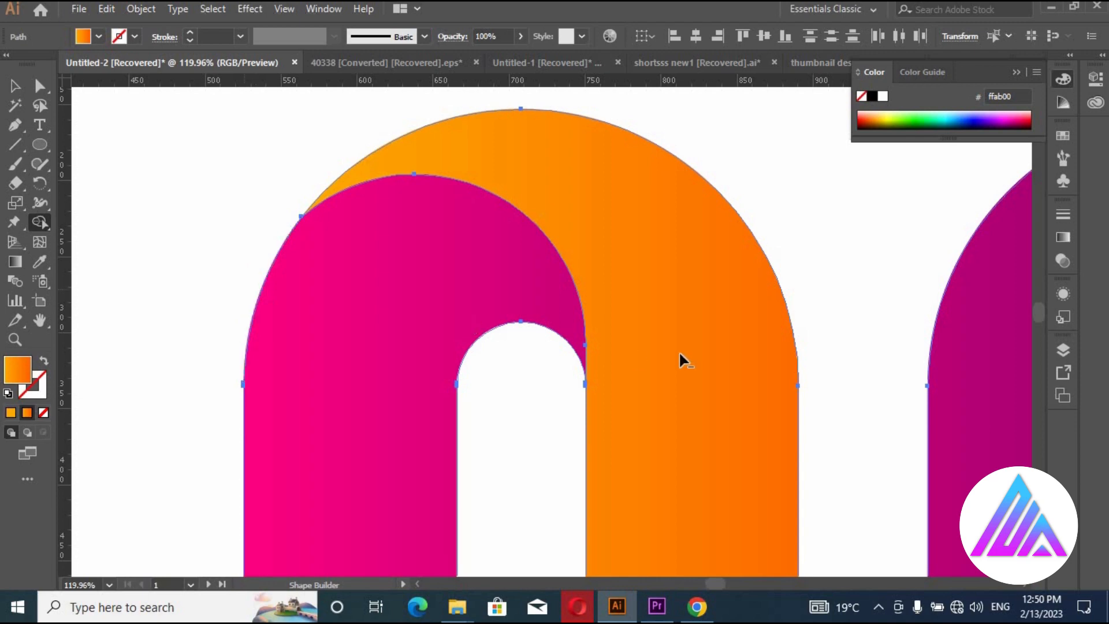
pyautogui.hscroll(10, 767, 371)
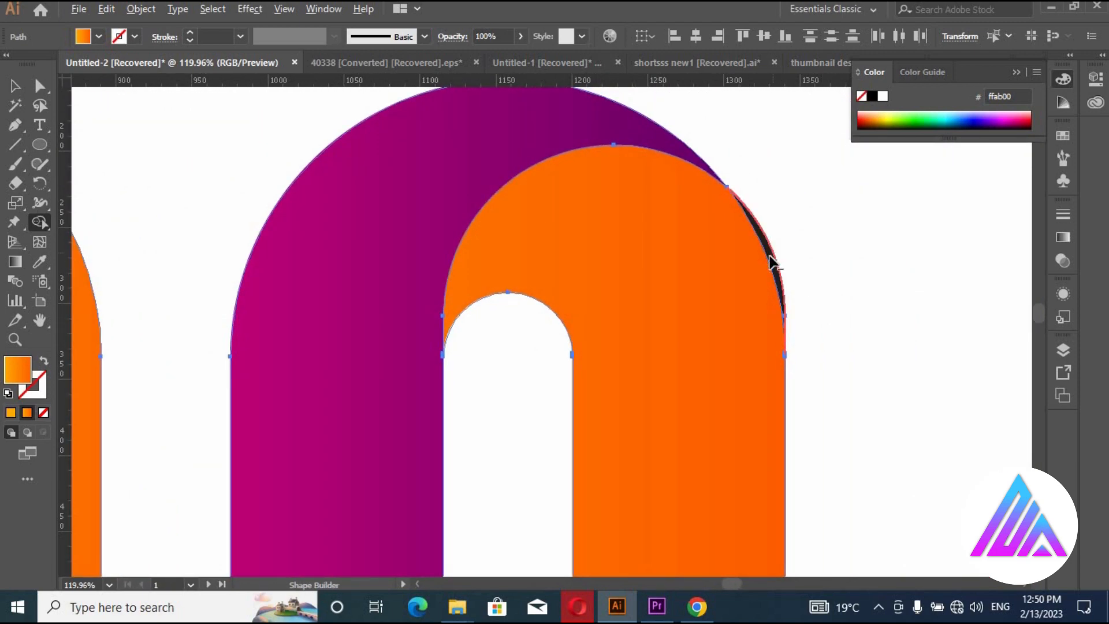
pyautogui.keyDown('alt'); pyautogui.click(772, 255); pyautogui.keyUp('alt')
# Examine the whole coloured U logo centred in view with nothing selected
pyautogui.press('z')
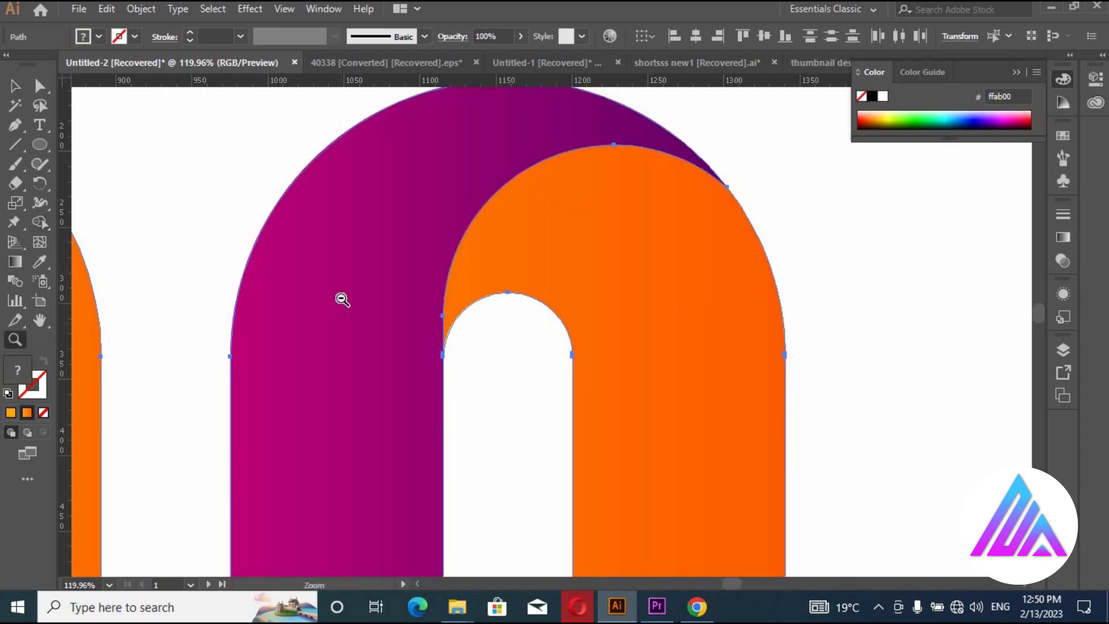
pyautogui.keyDown('alt'); pyautogui.click(341, 298); pyautogui.keyUp('alt')
pyautogui.keyDown('alt'); pyautogui.click(341, 299); pyautogui.keyUp('alt')
pyautogui.keyDown('alt'); pyautogui.click(342, 298); pyautogui.keyUp('alt')
pyautogui.keyDown('alt'); pyautogui.click(580, 525); pyautogui.keyUp('alt')
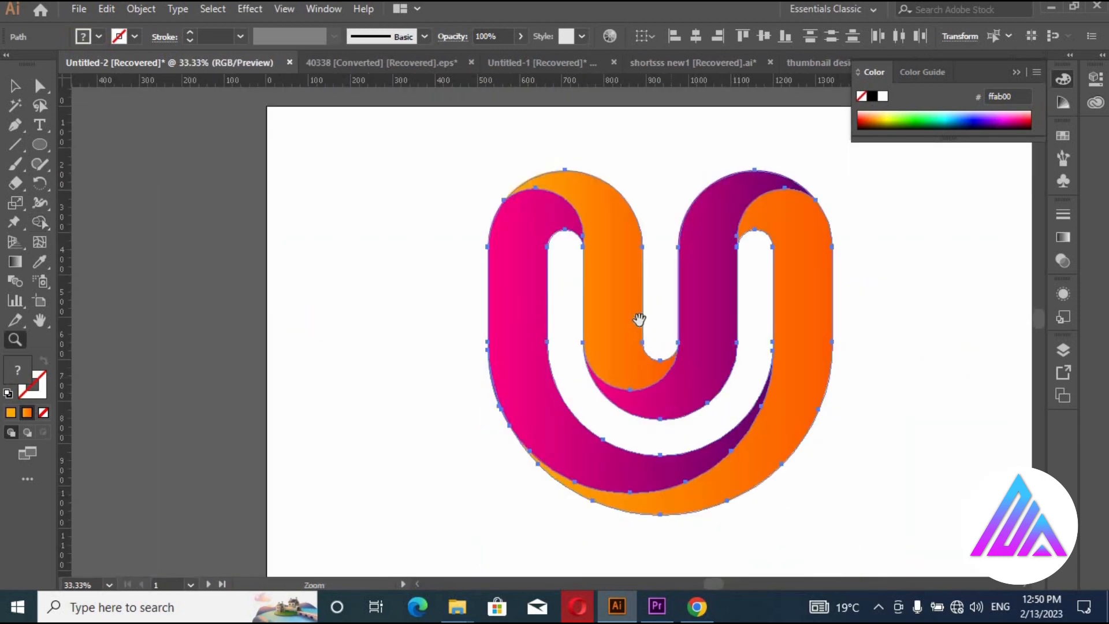
pyautogui.moveTo(542, 310); pyautogui.dragTo(463, 309)
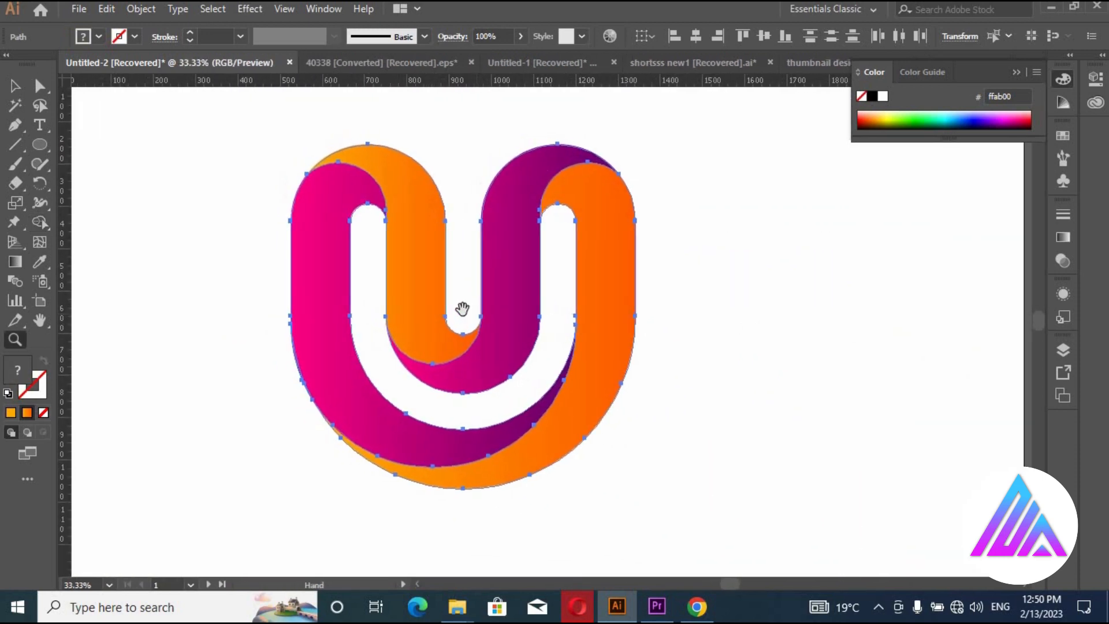
pyautogui.press('v')
pyautogui.click(162, 244)
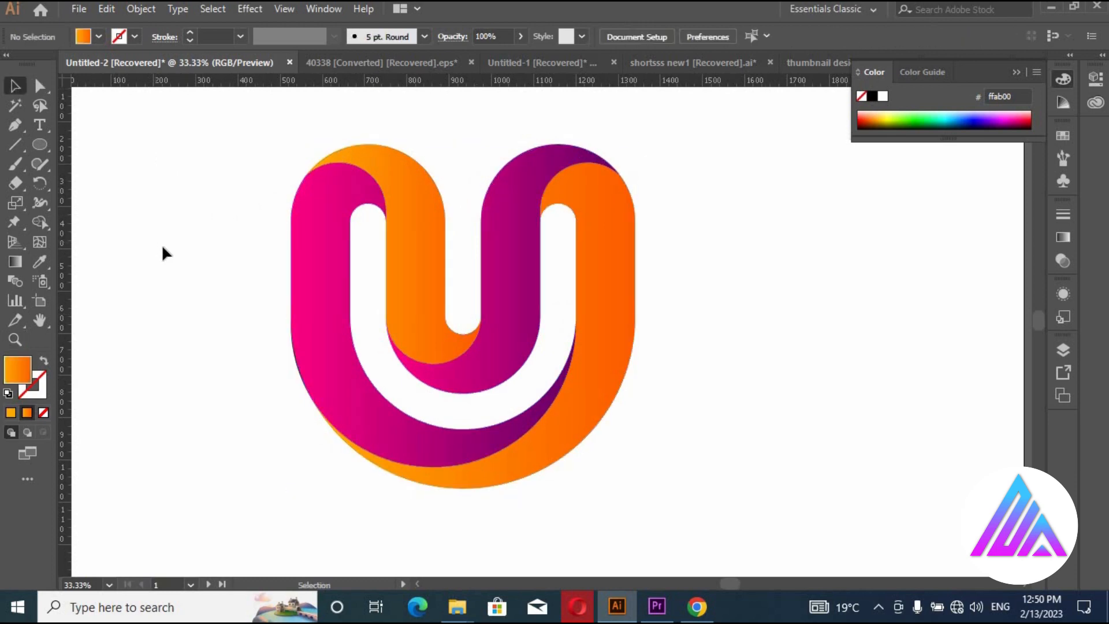